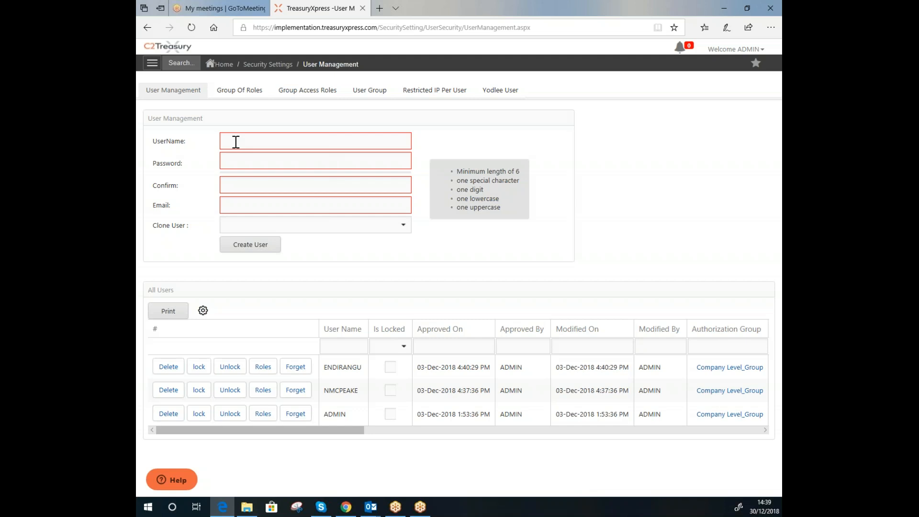
click(235, 142)
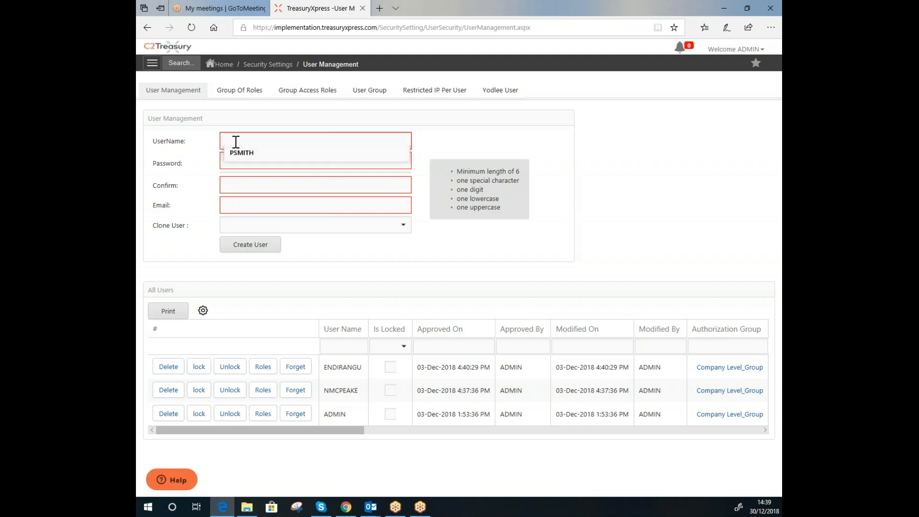
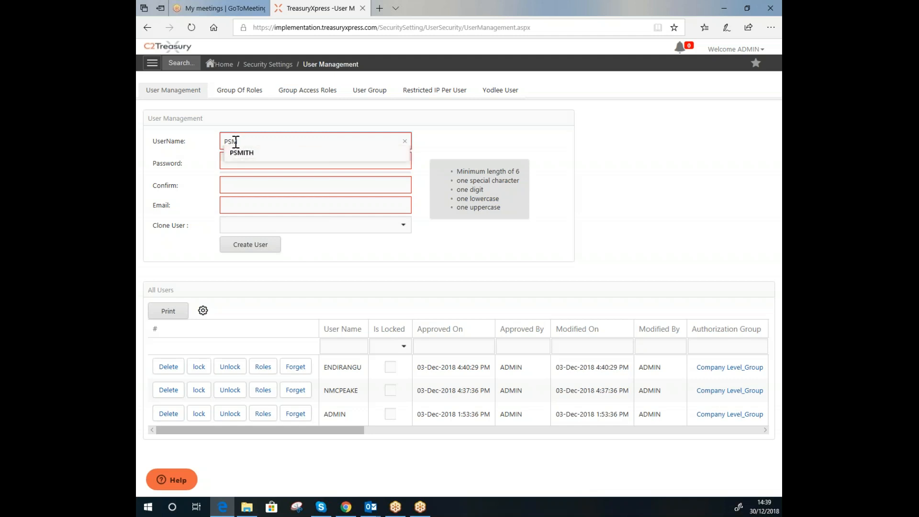
key(Down)
key(Return)
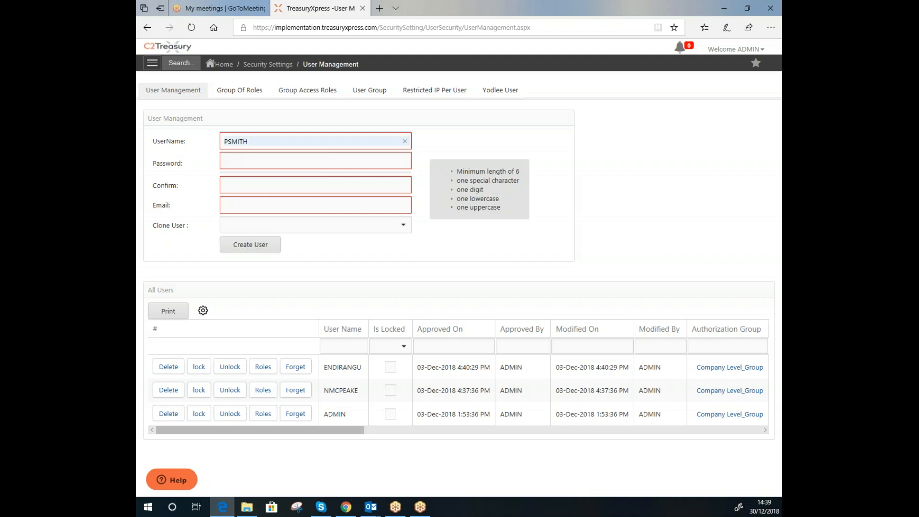
Enter the user's strong password and type it again in the confirm field
click(237, 158)
text(Password@12345)
key(Tab)
text(Password@1234)
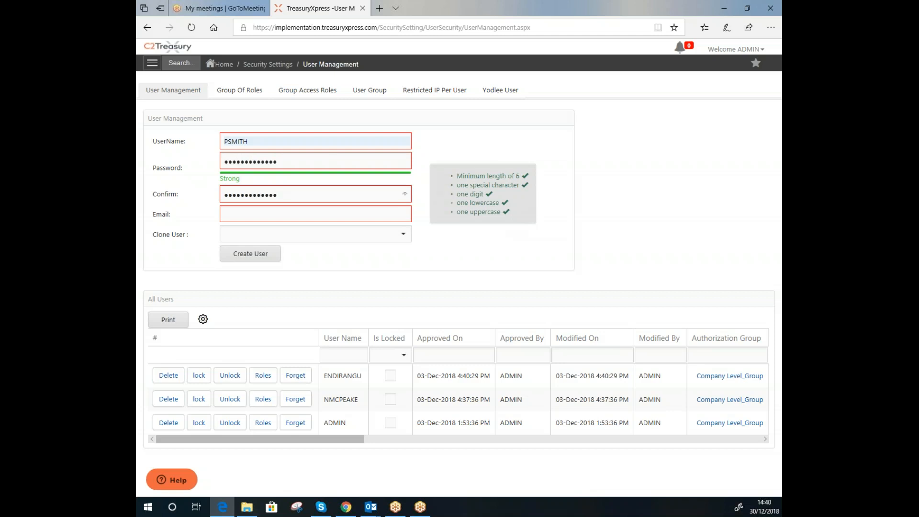
click(322, 214)
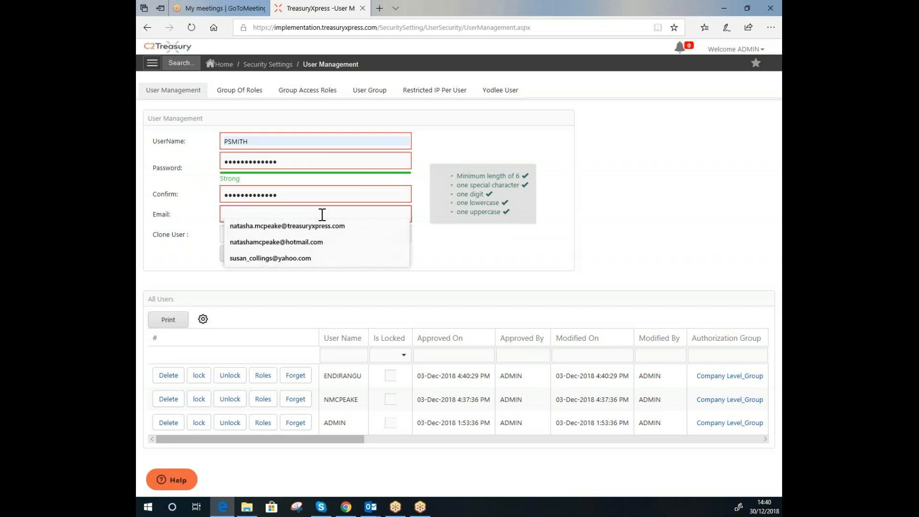
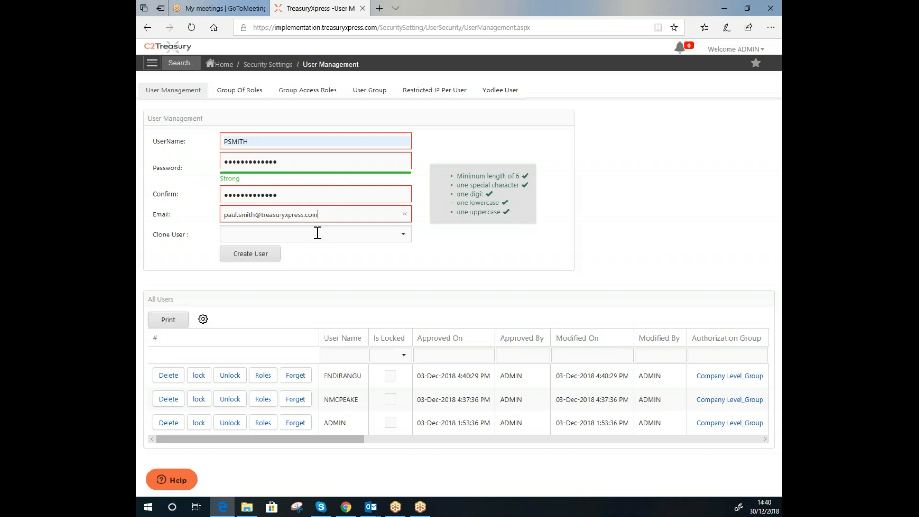
click(249, 259)
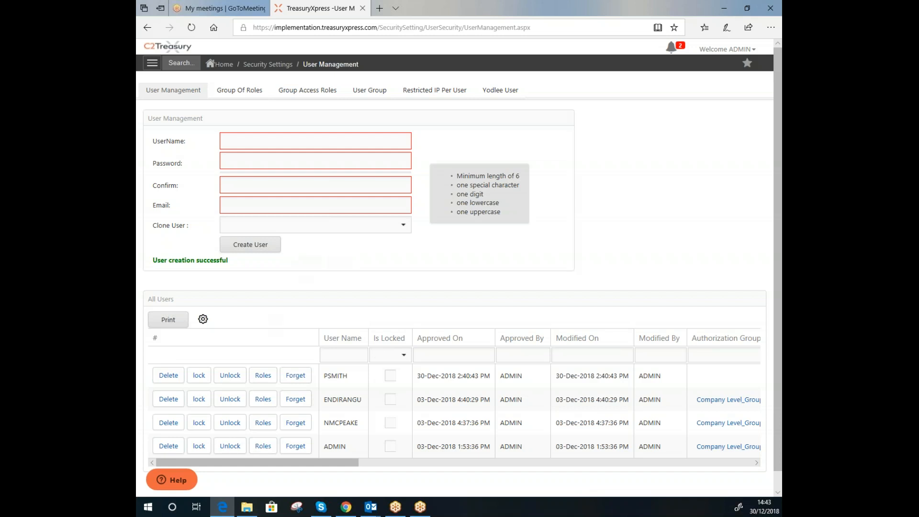
click(263, 375)
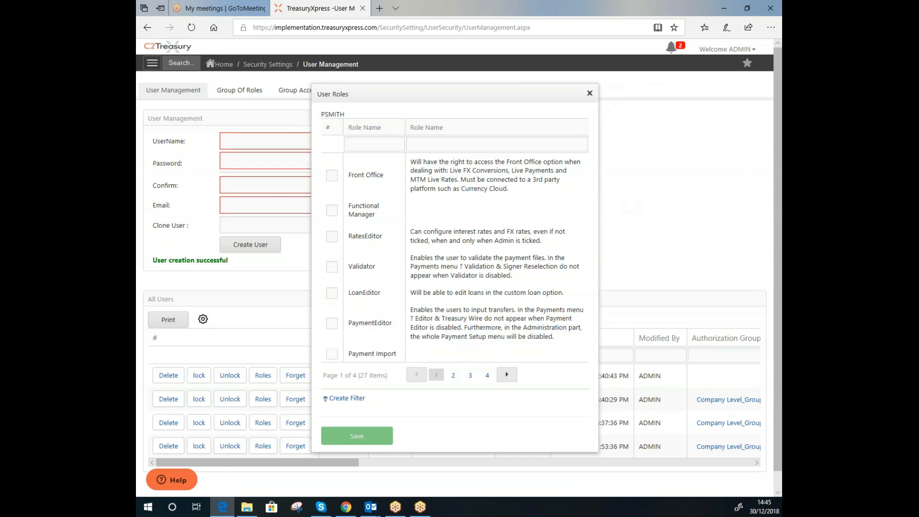
Close the roles dialog and add a role group CashMan described 'For Cash Managers'
click(590, 93)
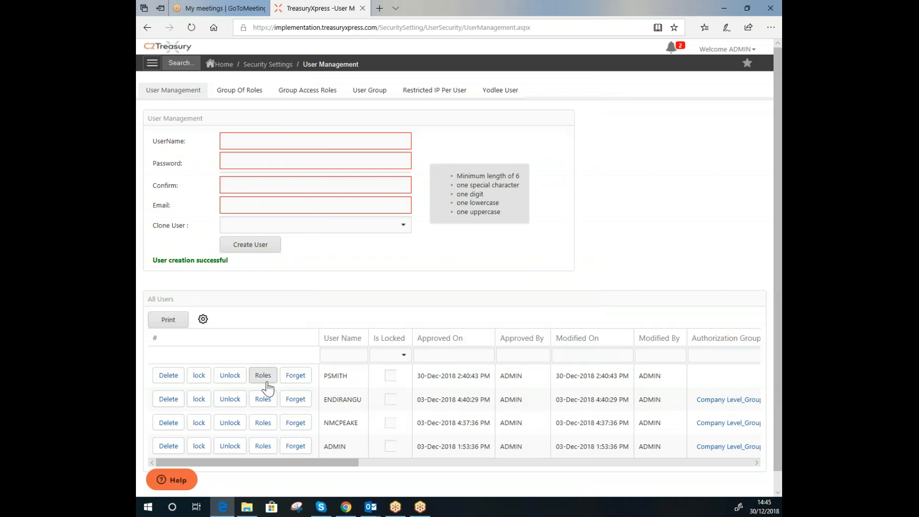
click(254, 95)
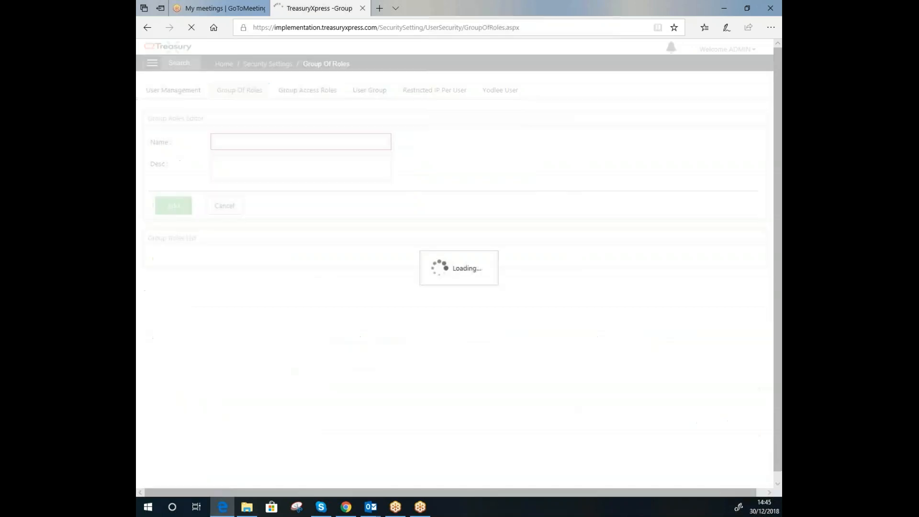
click(244, 142)
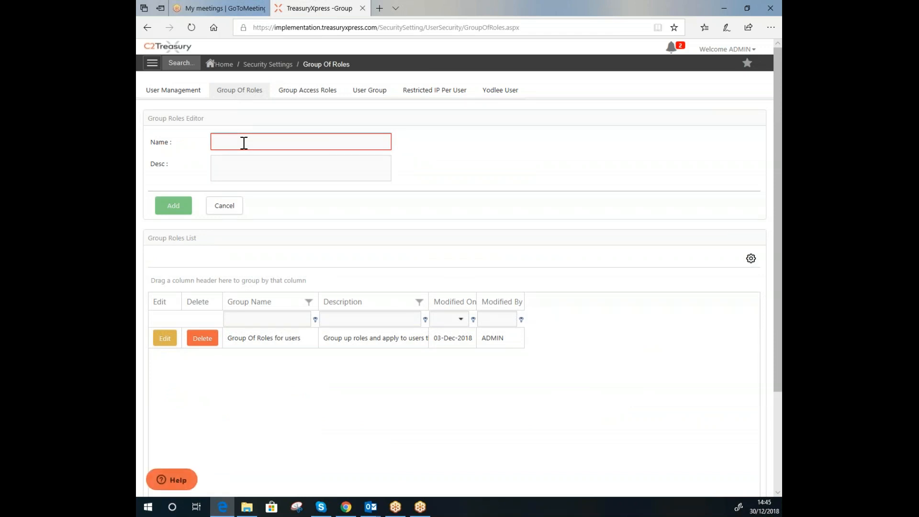
text(CashMan)
click(237, 163)
text(For)
text(ash Managers)
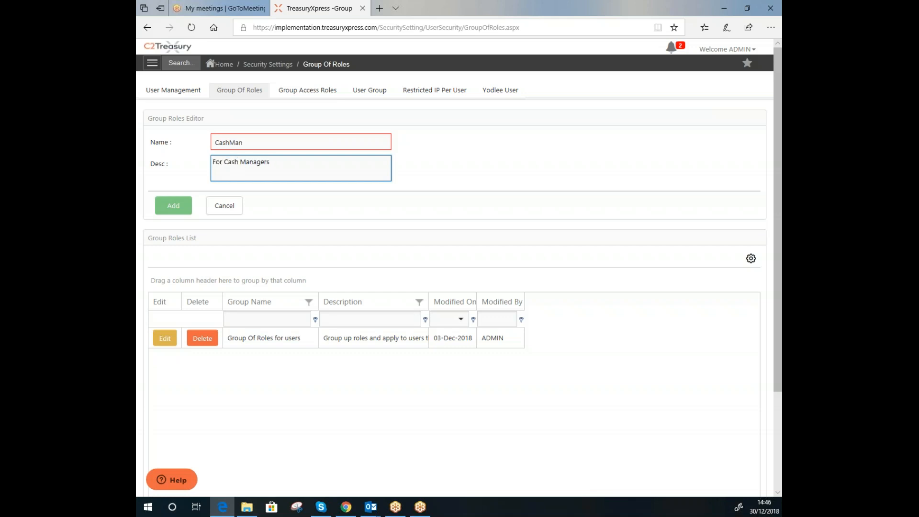
click(176, 211)
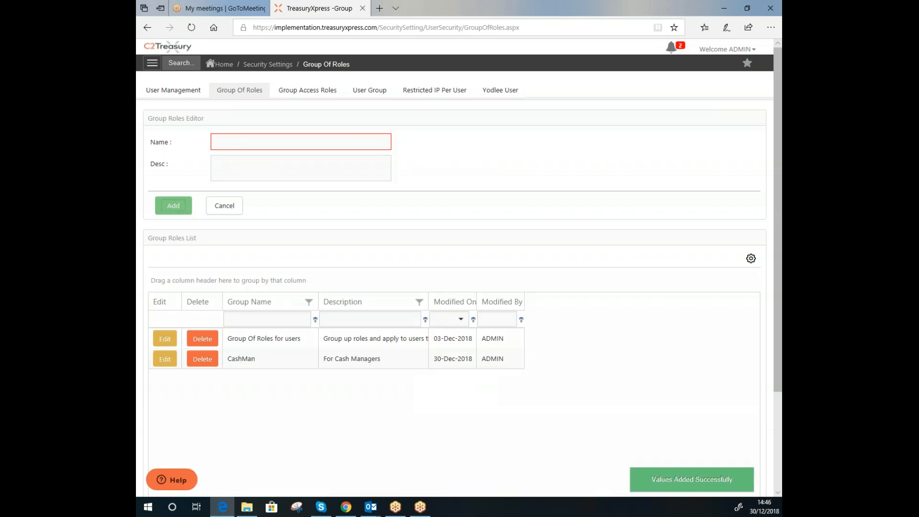
Open the CashMan group's role configuration, mark Signer, and page through available roles
click(301, 93)
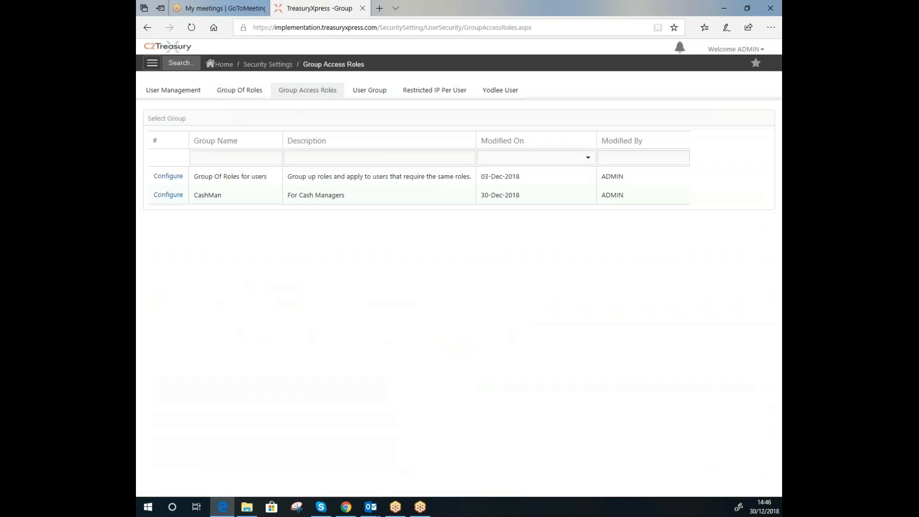
click(167, 199)
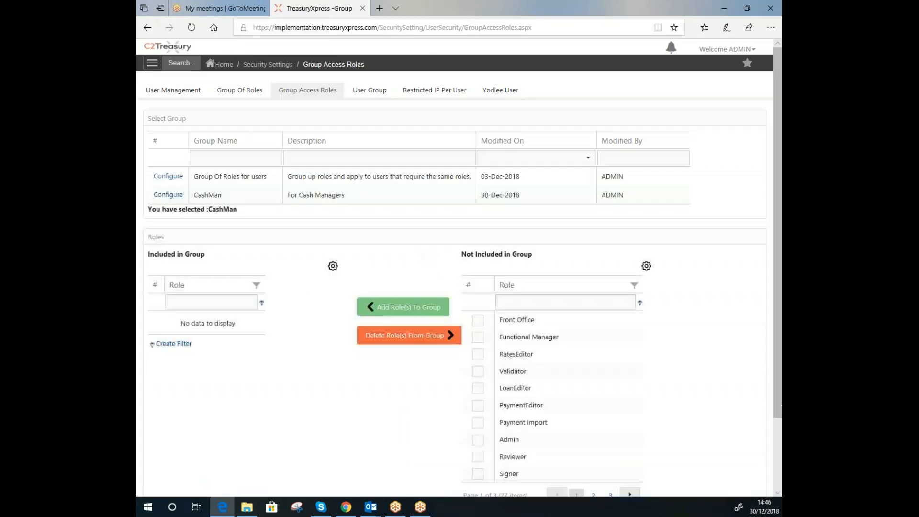
scroll(458, 262, down, 1)
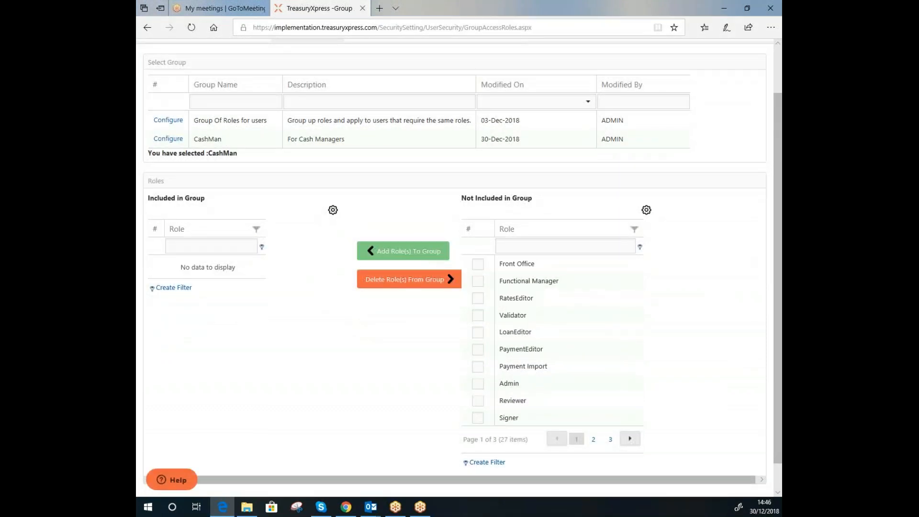
click(477, 418)
click(592, 440)
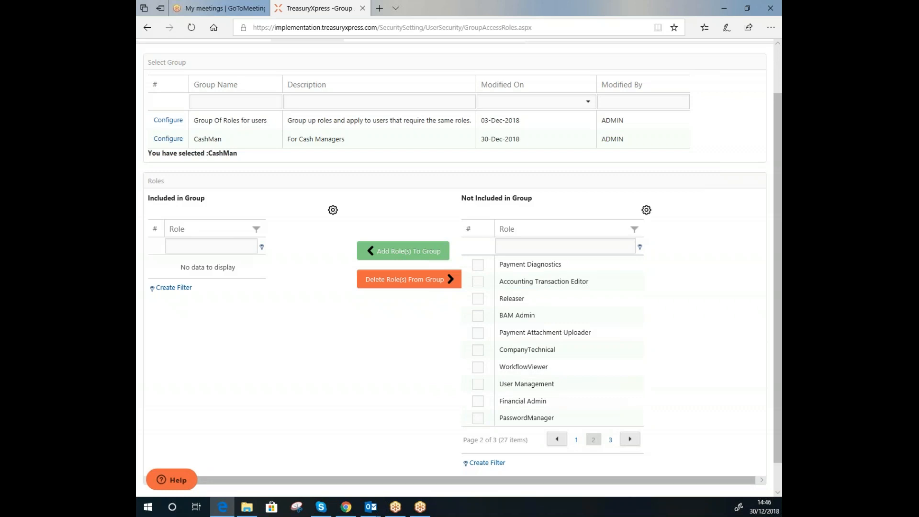
Add Releaser, Cash Manager and File Viewer to CashMan, removing Financial Admin again
click(478, 401)
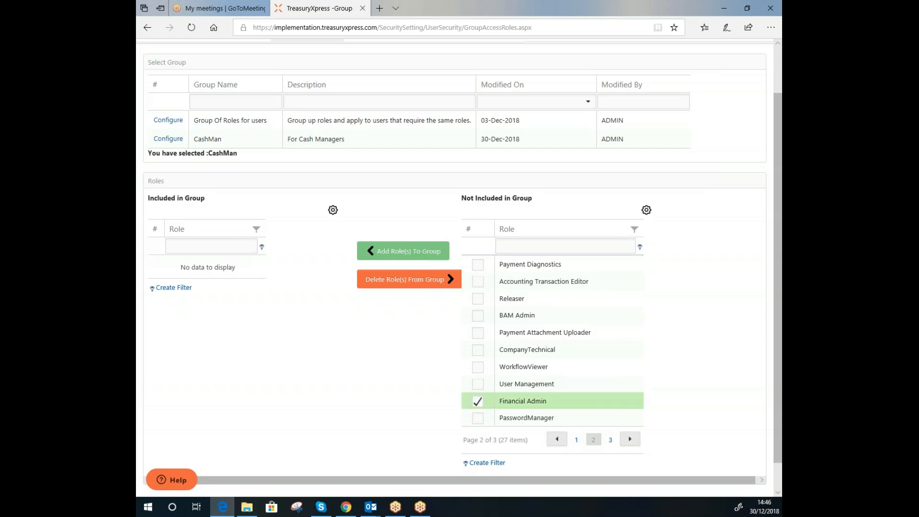
click(478, 298)
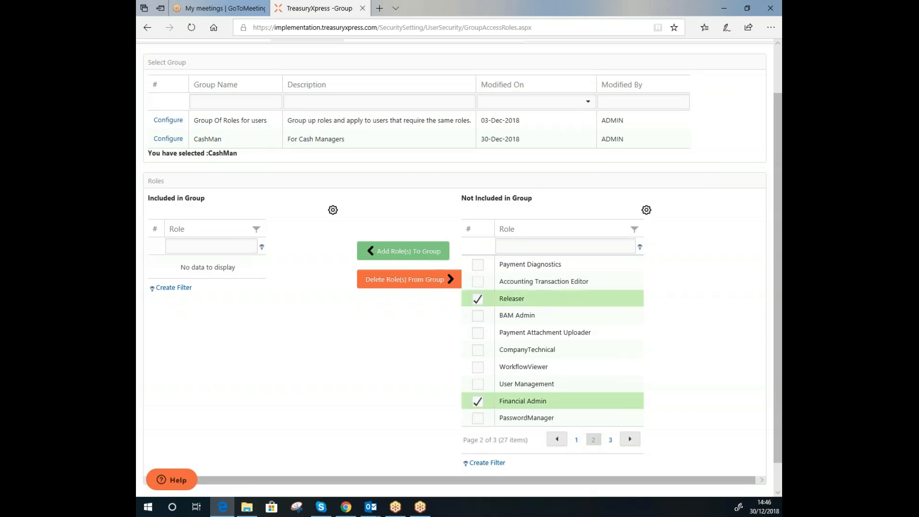
click(610, 440)
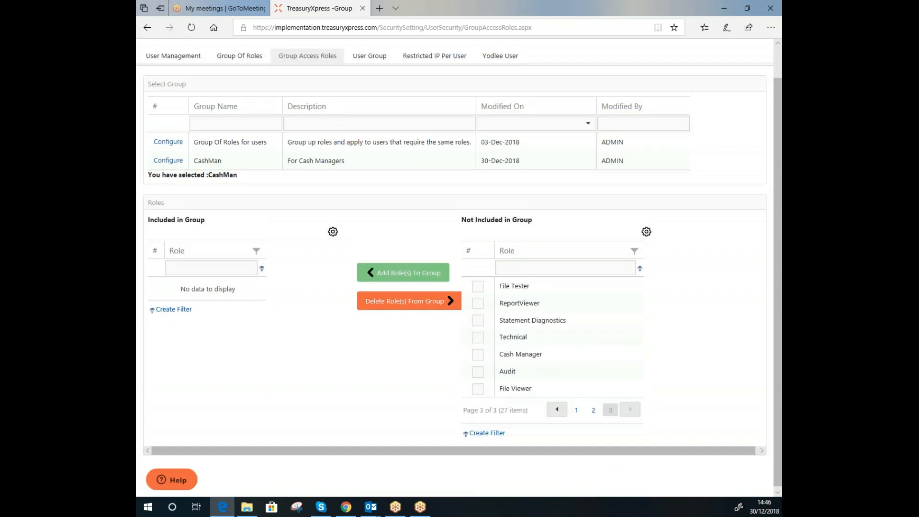
click(478, 354)
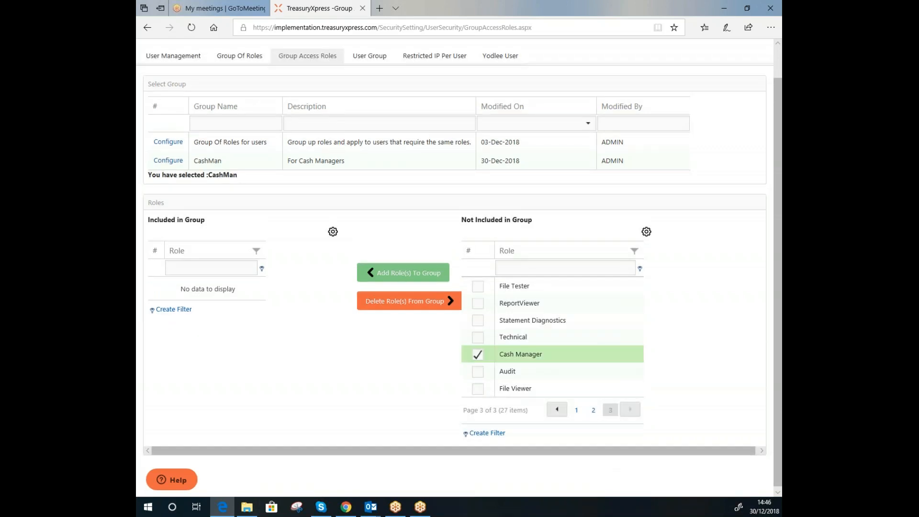
click(478, 389)
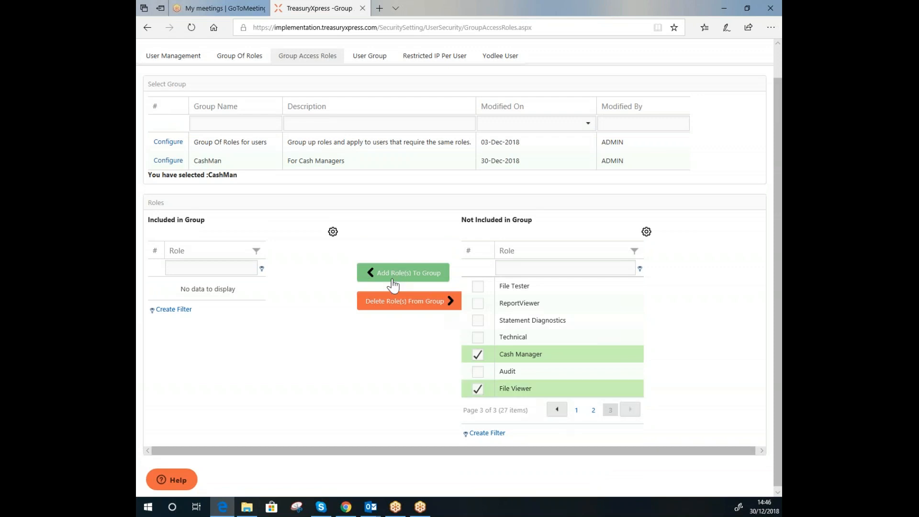
click(393, 286)
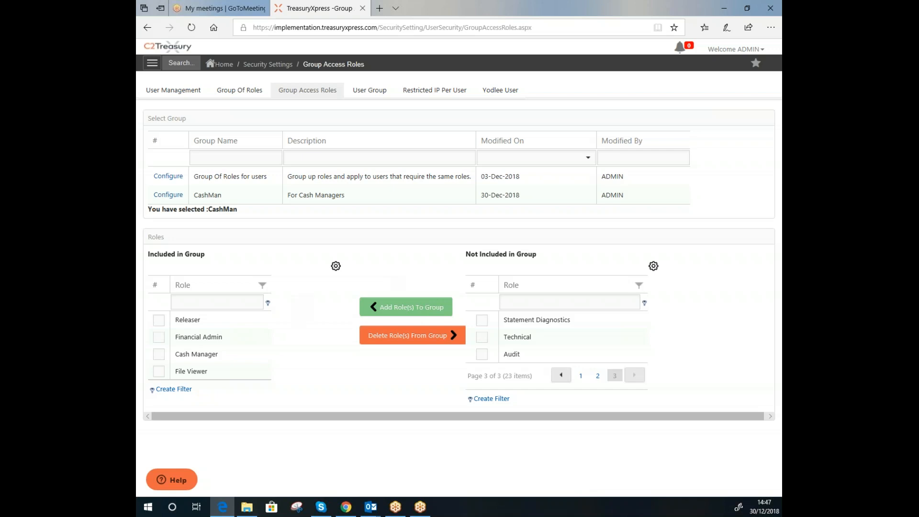
click(159, 338)
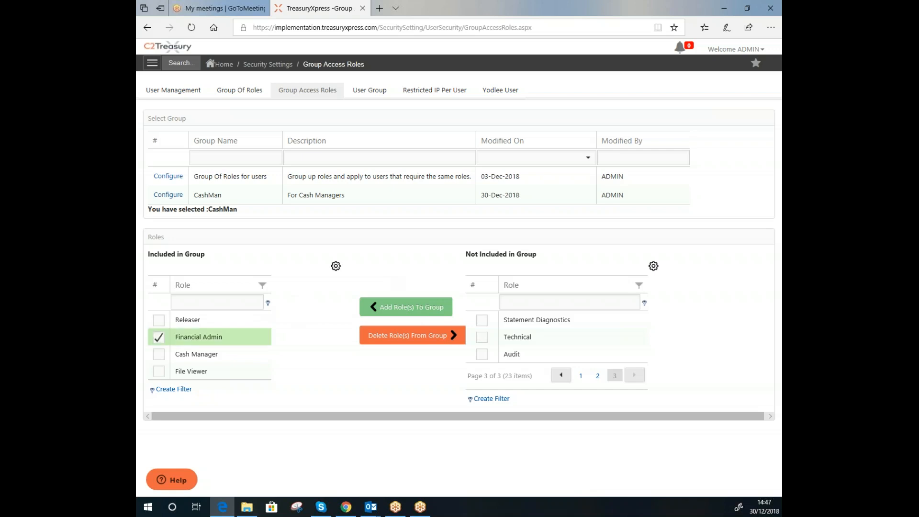
click(394, 340)
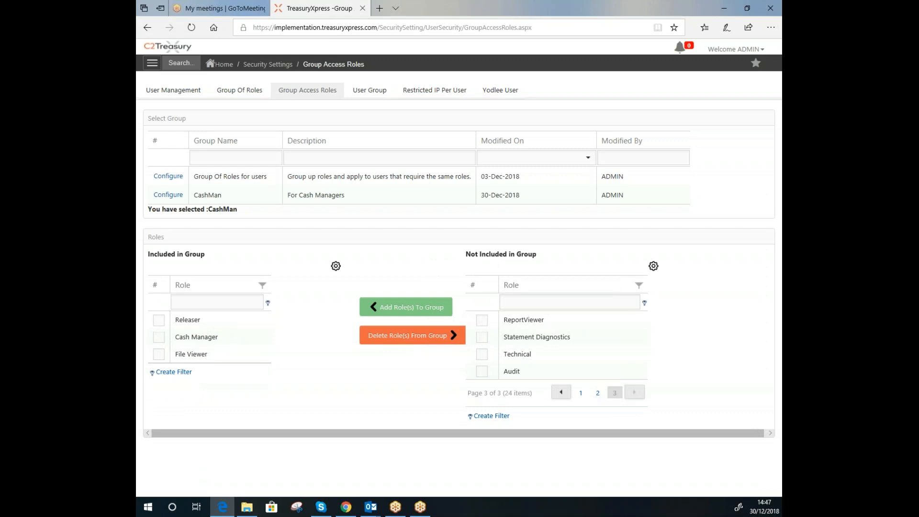
click(369, 90)
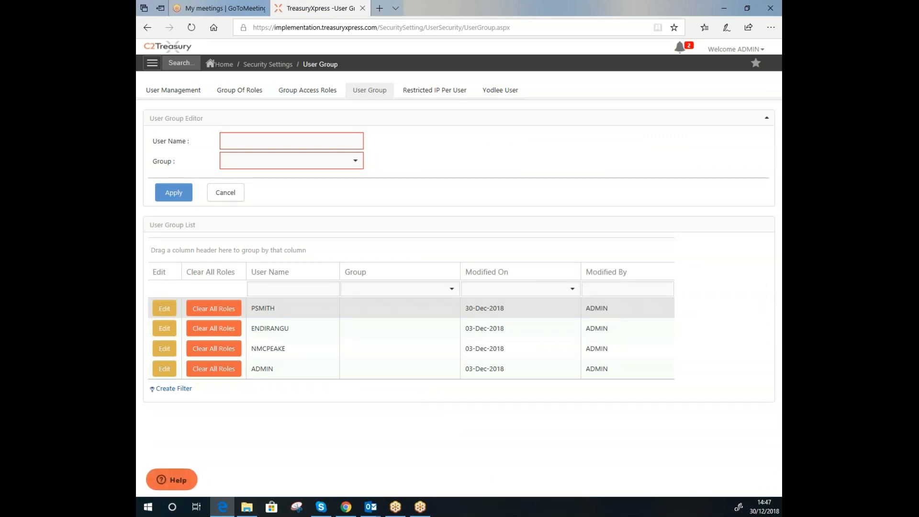
click(157, 312)
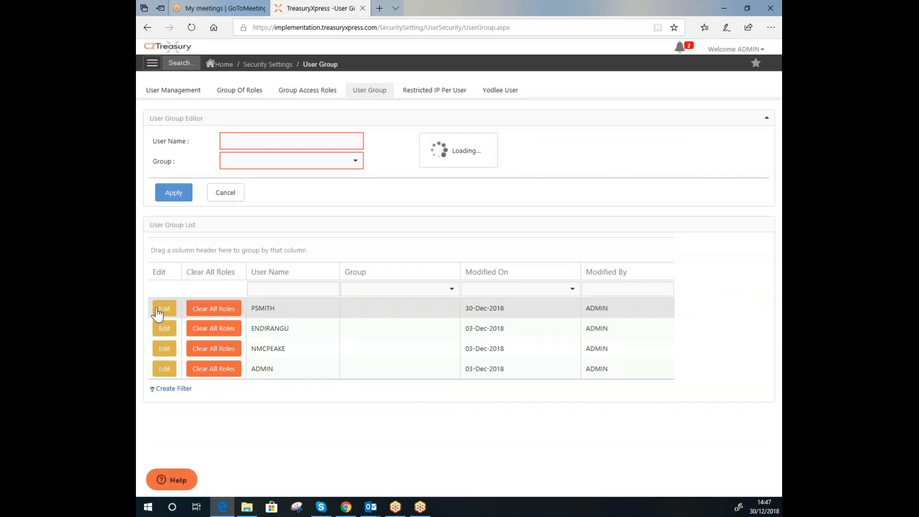
click(354, 164)
click(239, 195)
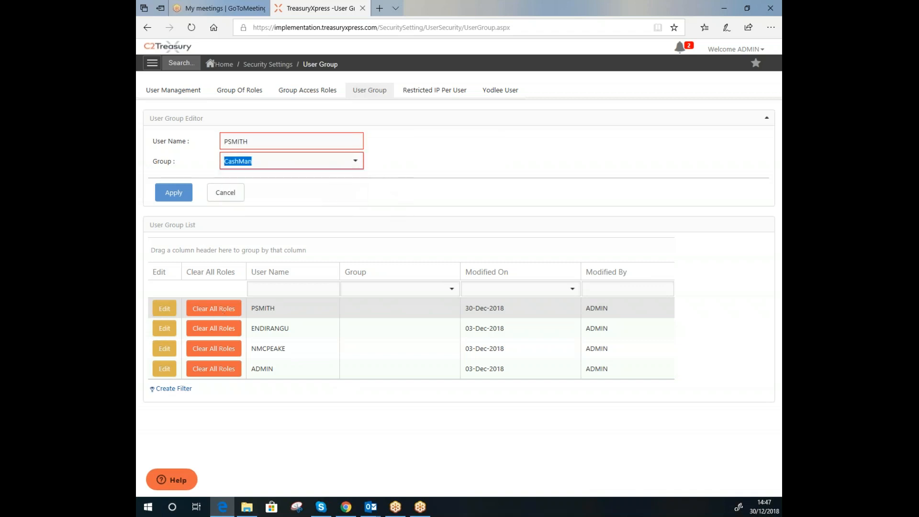
click(173, 198)
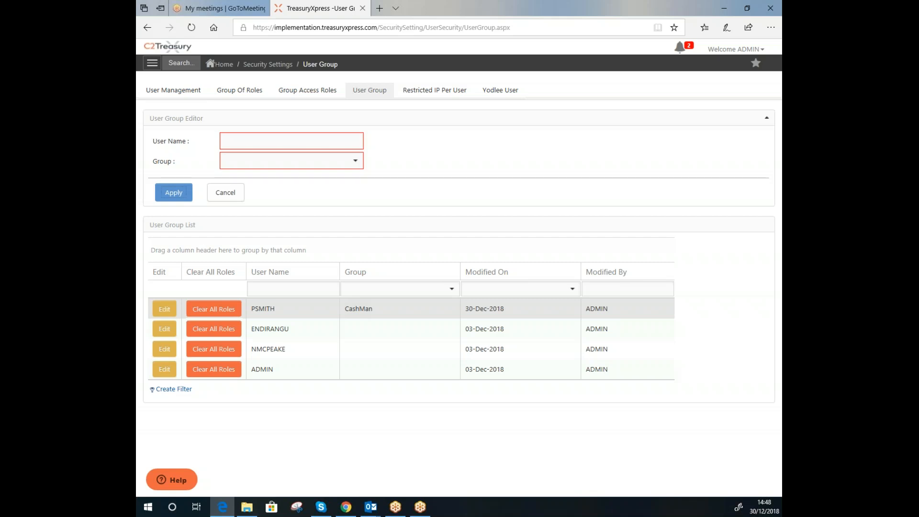
click(188, 94)
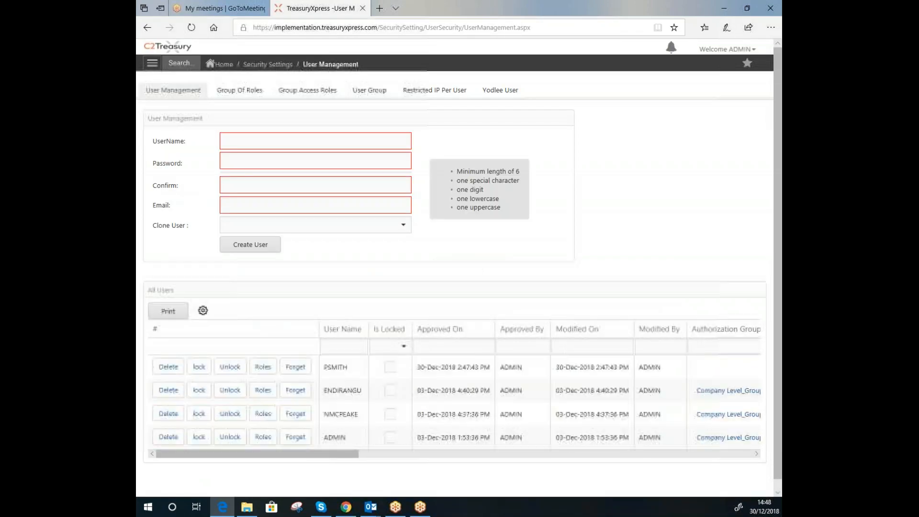
drag(258, 454, 447, 454)
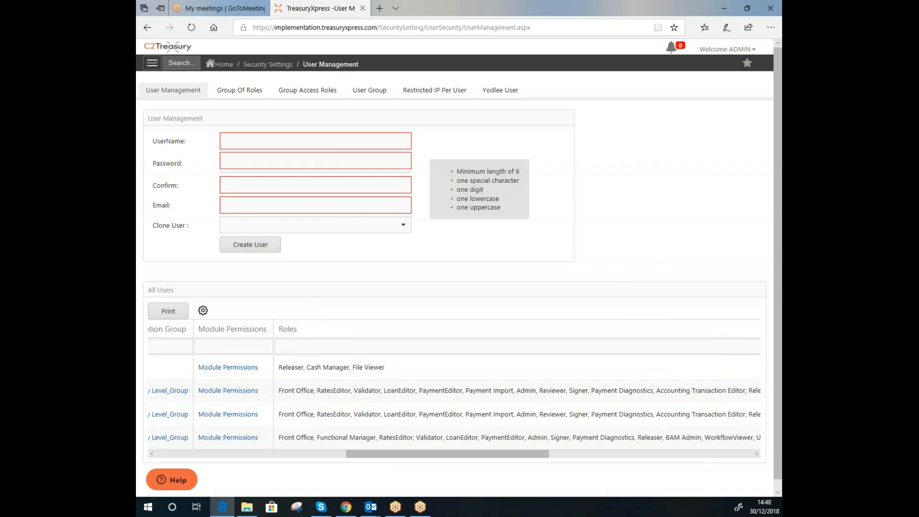
drag(448, 454, 258, 453)
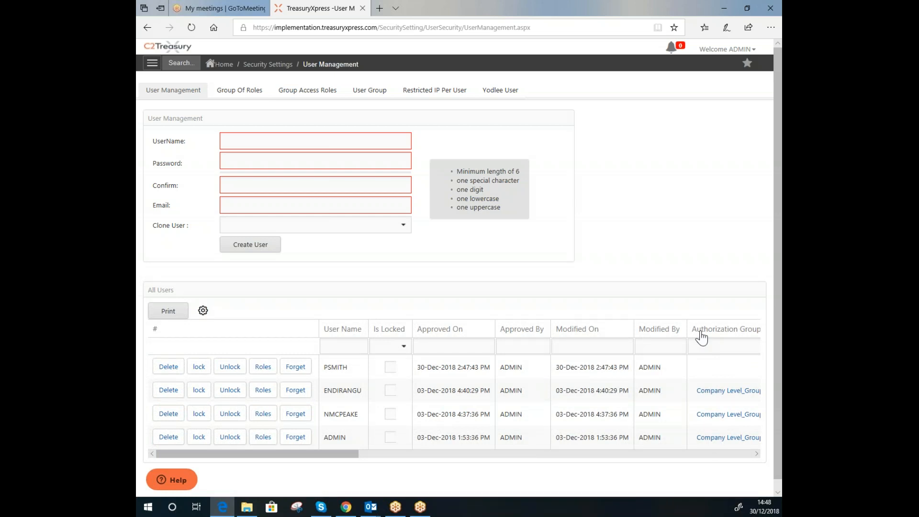
In the authorization groups setup, name a new group Accounts_Level
click(283, 66)
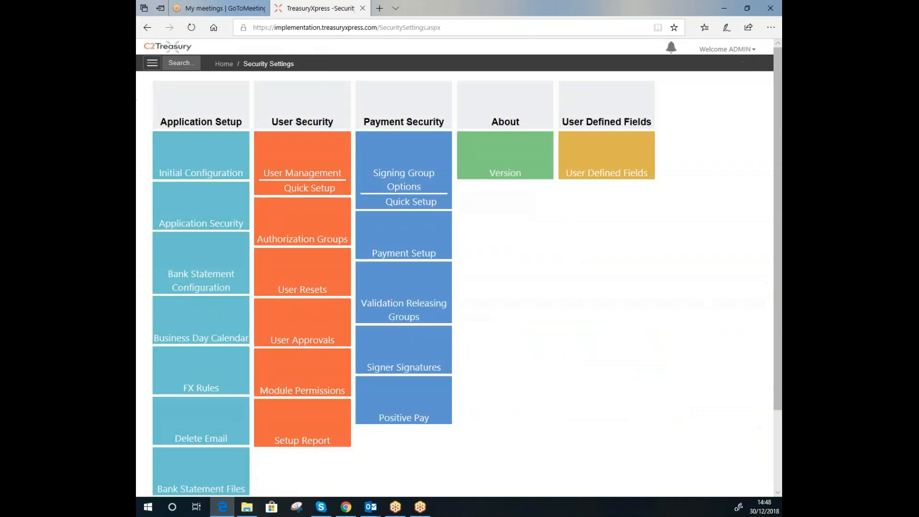
click(305, 238)
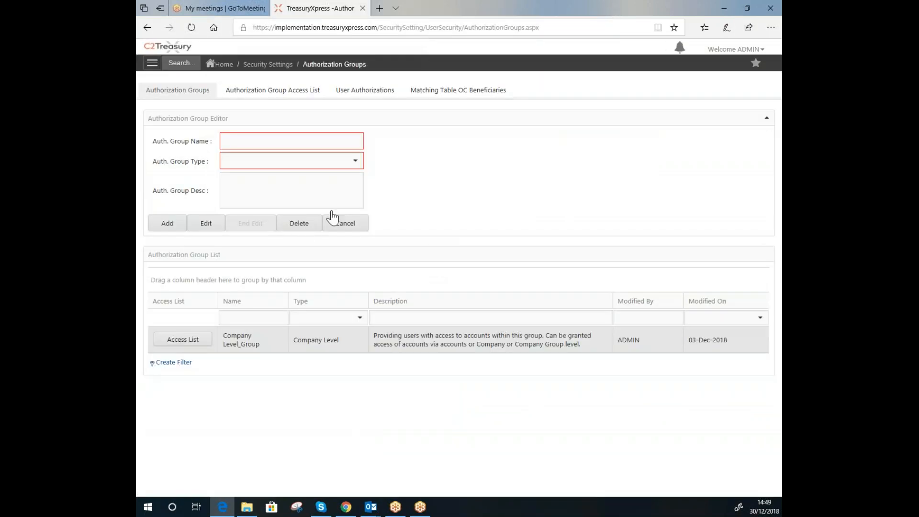
click(277, 140)
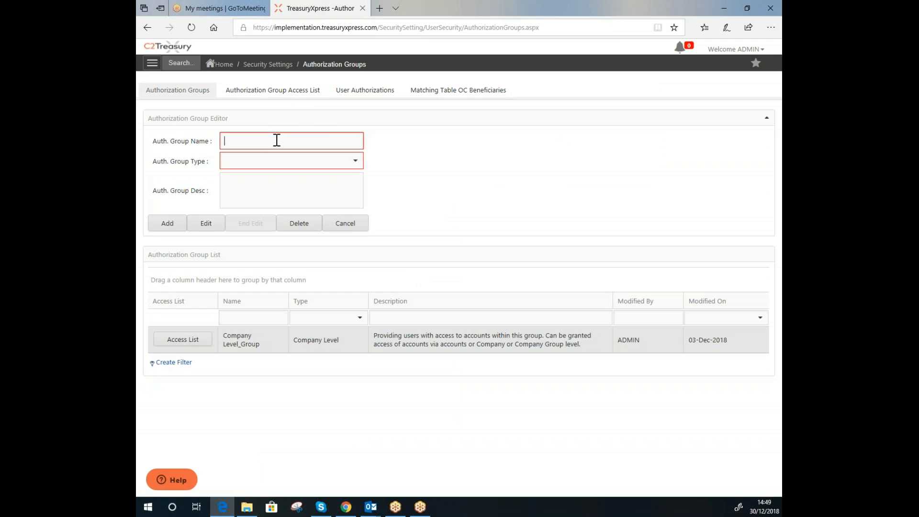
text(Accounts_Level)
key(Tab)
Set type Account Level, description 'Selection of accounts at account level', and add the group
click(355, 161)
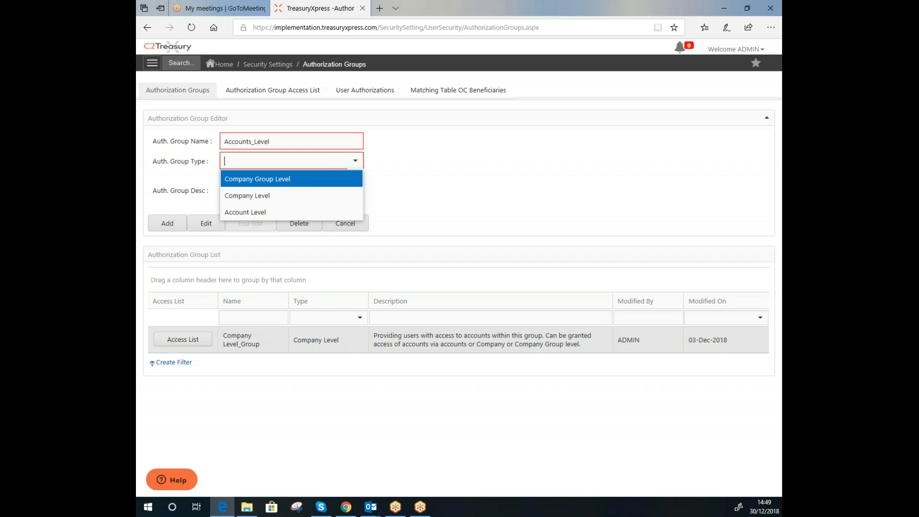
key(Down)
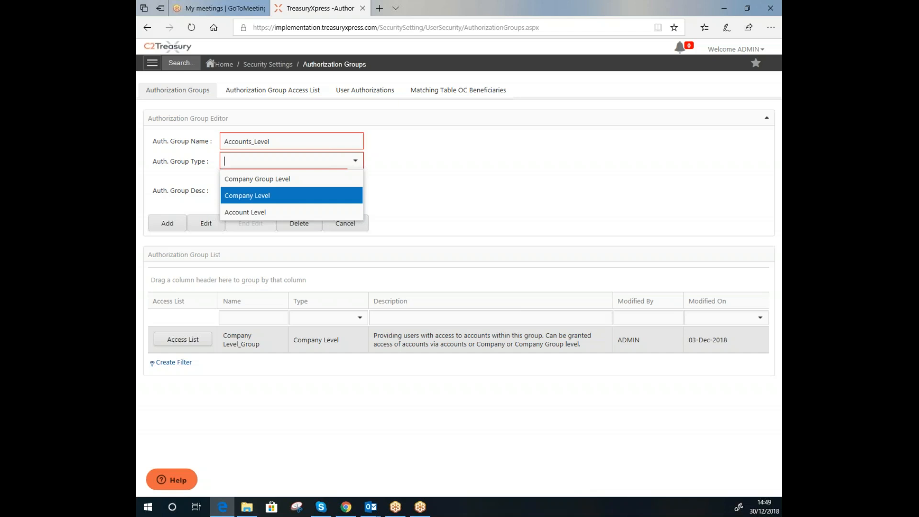
key(Down)
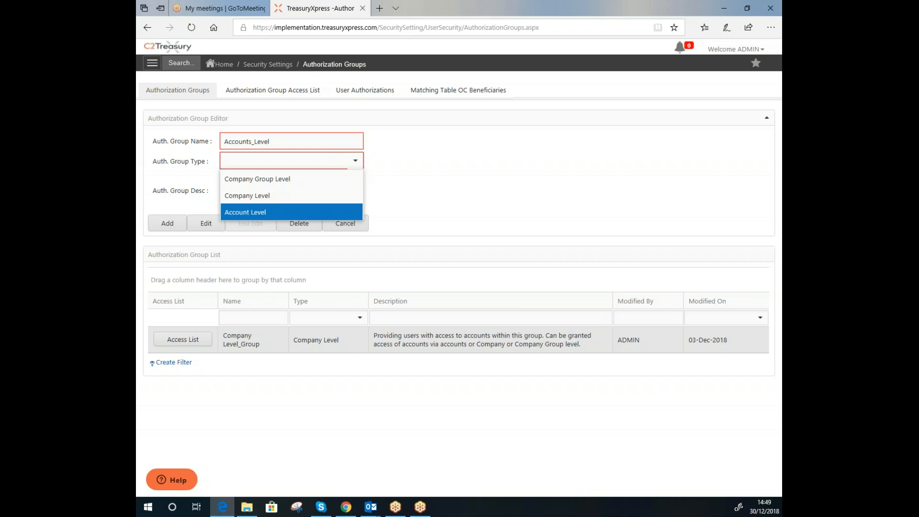
click(278, 212)
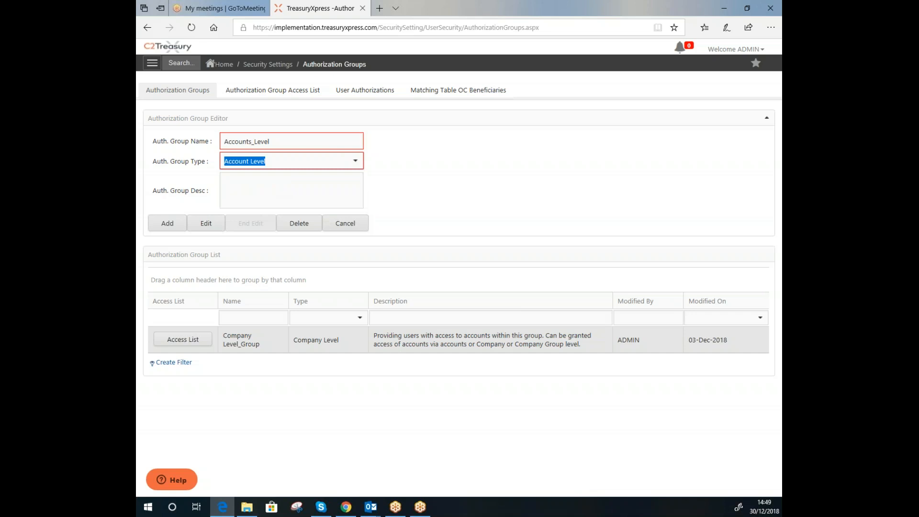
click(278, 189)
text(Selection of accounts at accon)
key(BackSpace)
text(unt level)
click(172, 227)
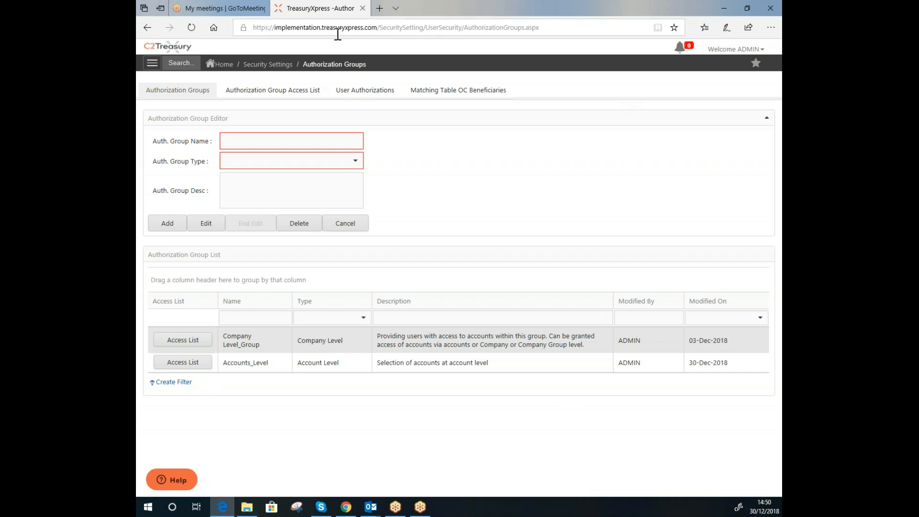
Add the Lloyds London GBP account to the Accounts_Level group's account access
click(287, 97)
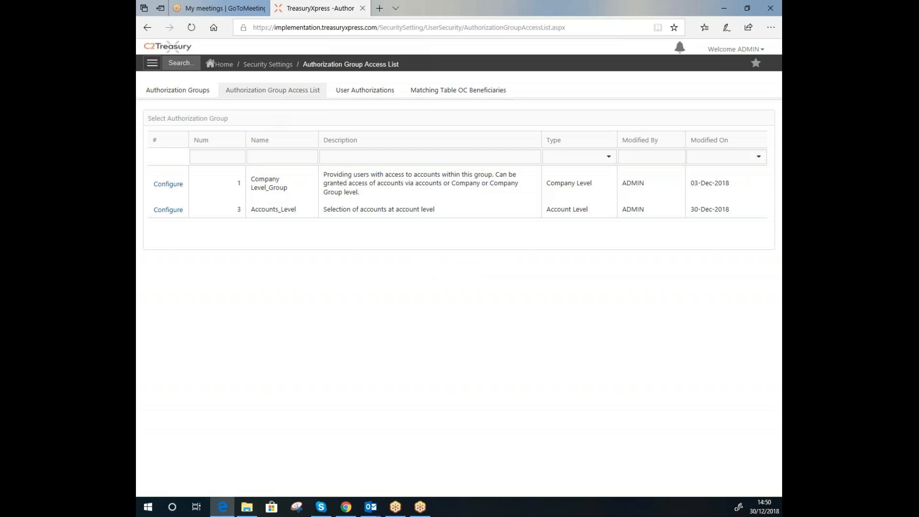
click(158, 212)
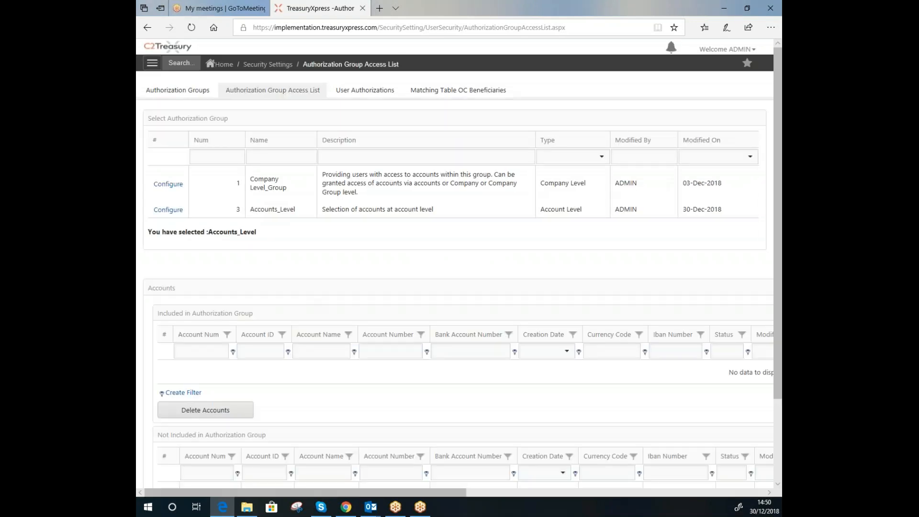
scroll(455, 263, down, 3)
click(168, 392)
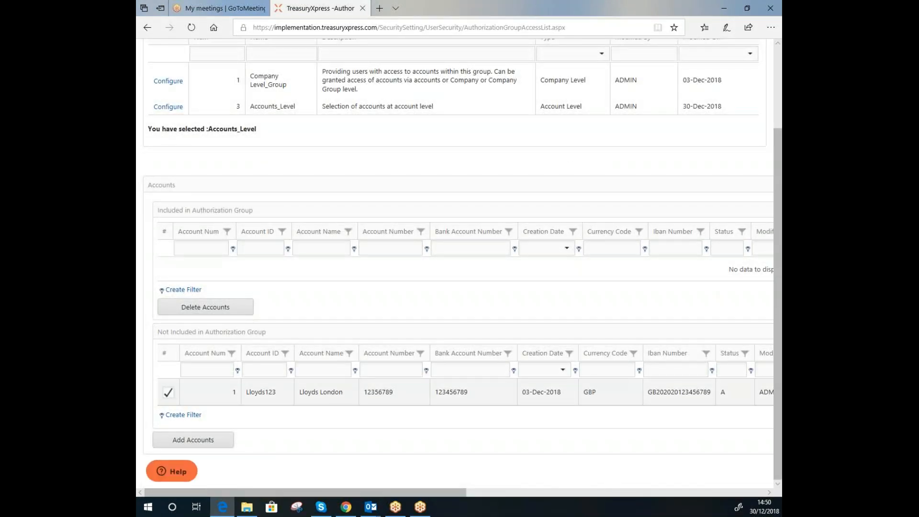
click(197, 441)
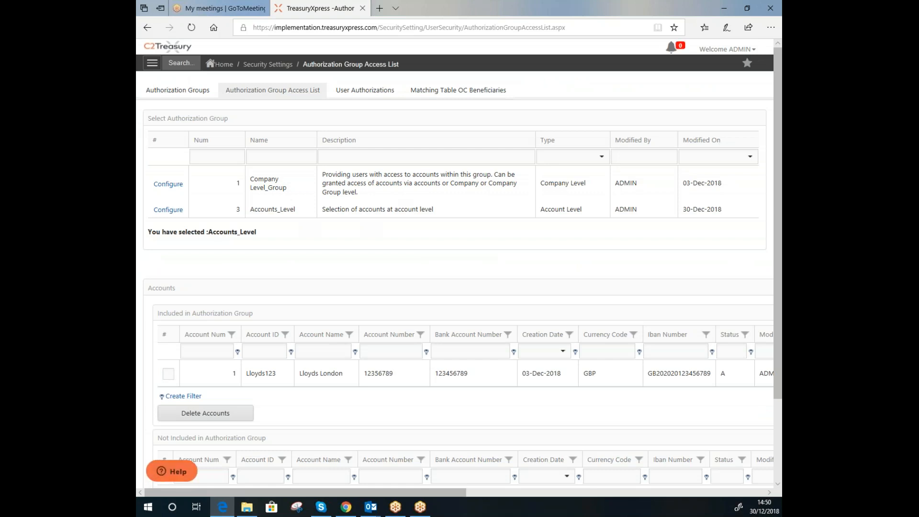
click(365, 90)
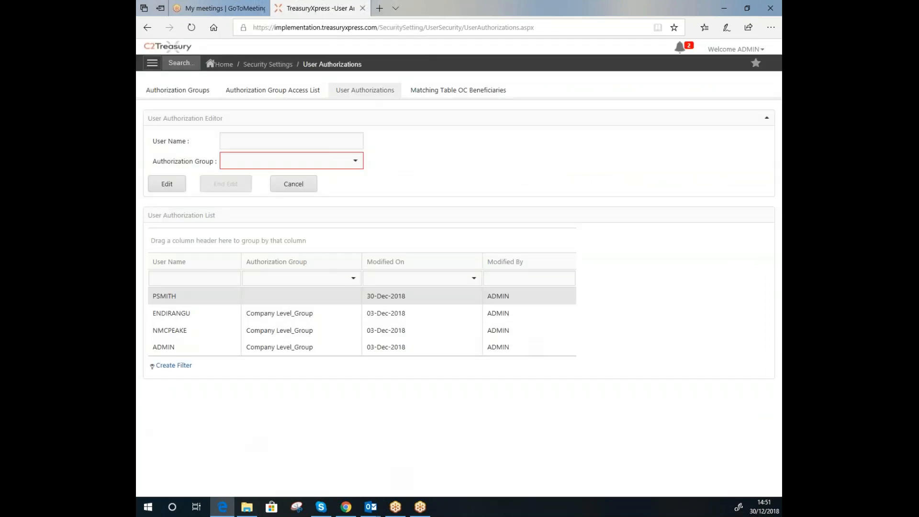
click(170, 186)
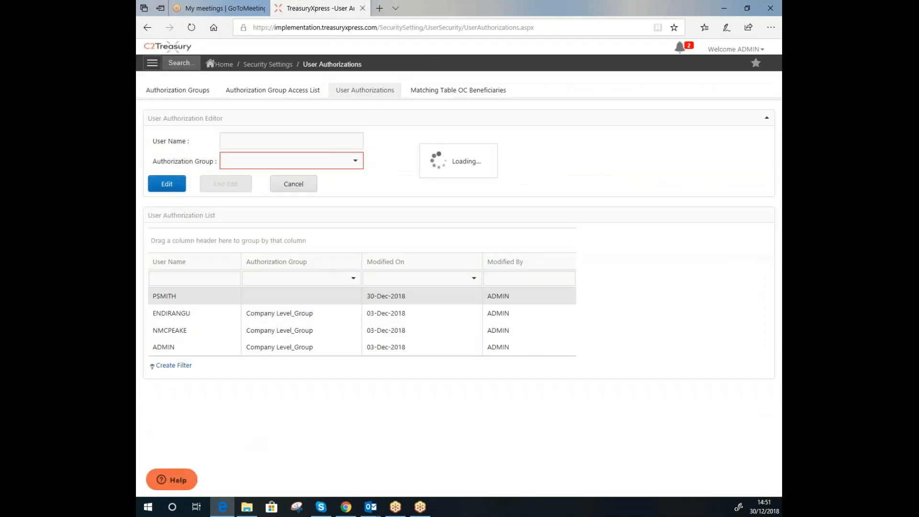
click(355, 160)
click(291, 195)
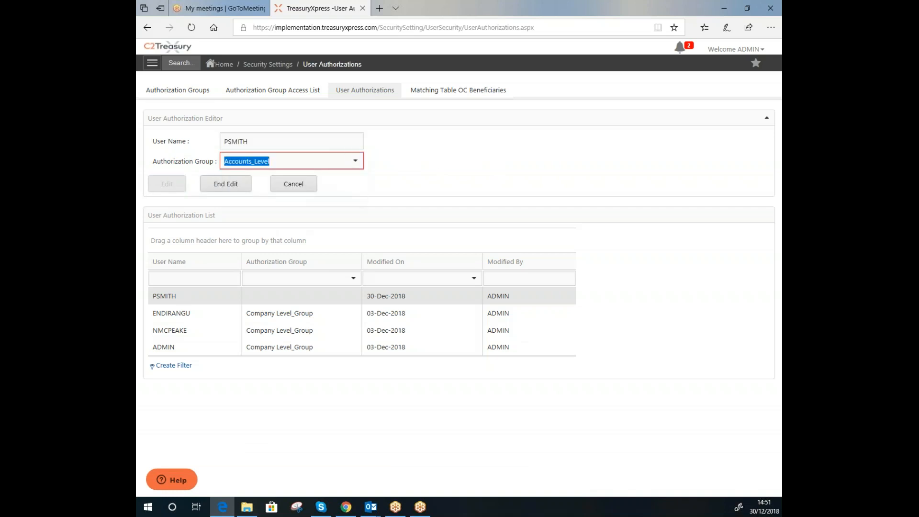
click(225, 184)
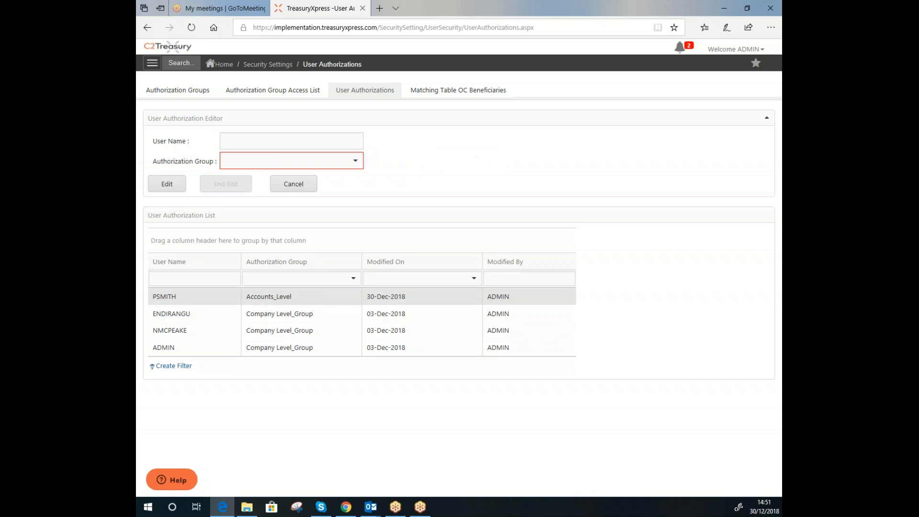
click(281, 67)
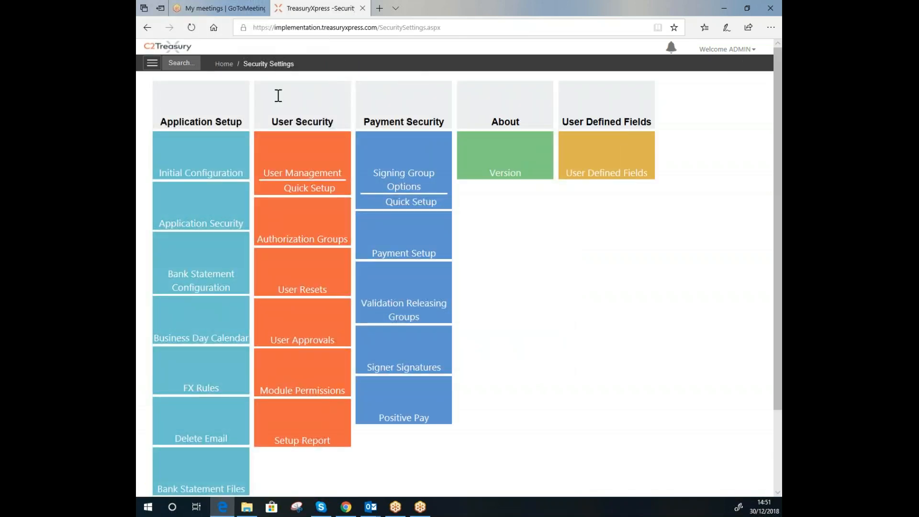
click(289, 165)
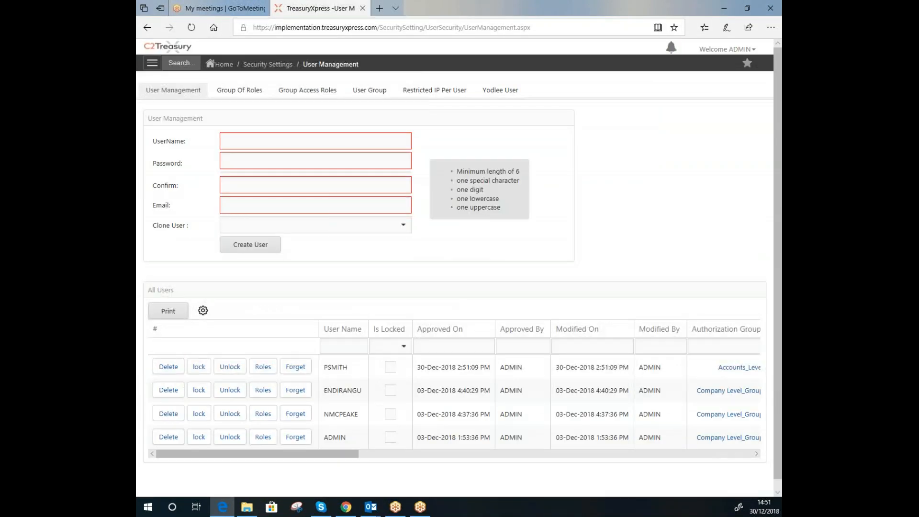
drag(259, 453, 342, 454)
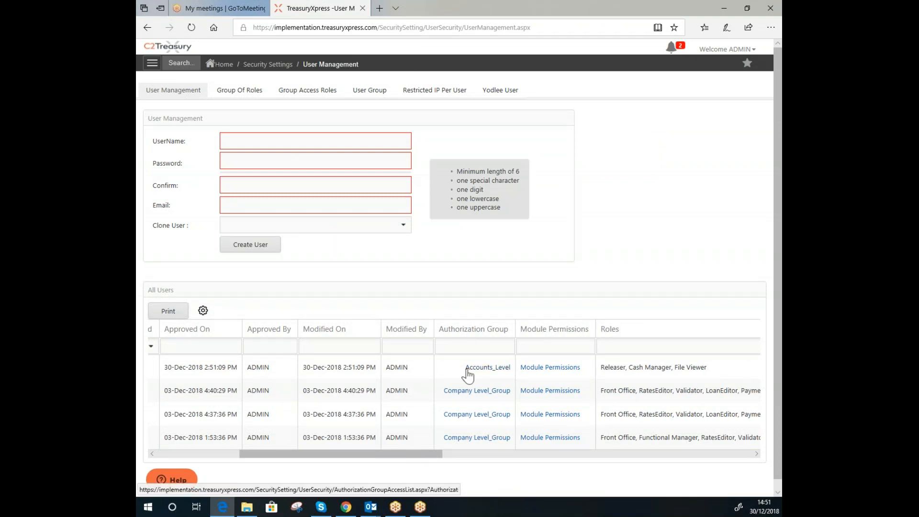
drag(393, 454, 446, 454)
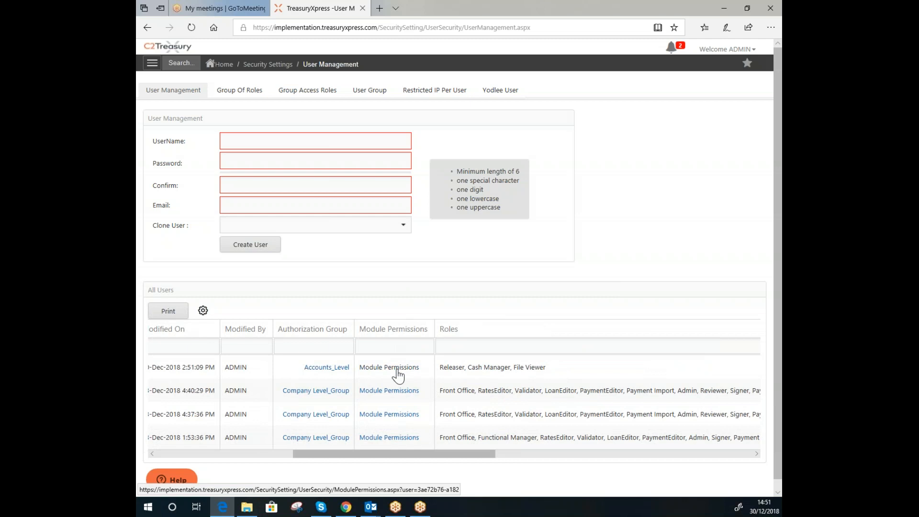
click(397, 371)
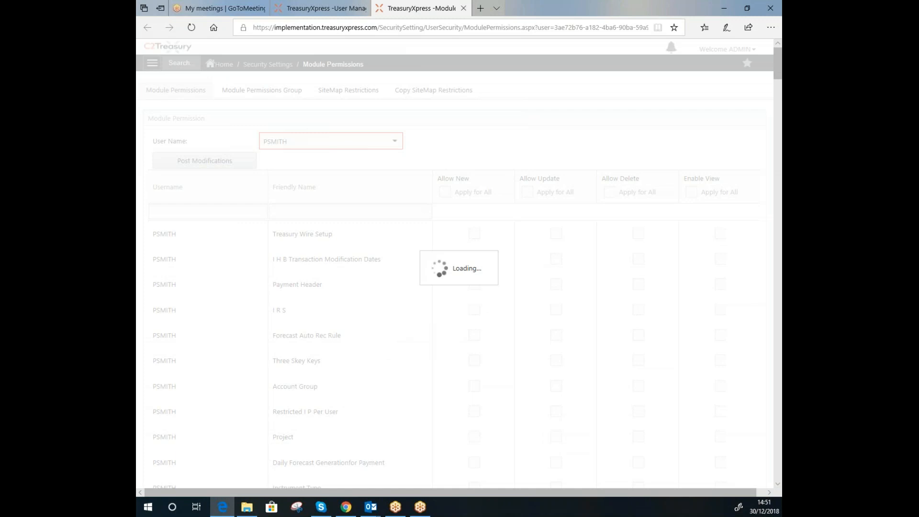
scroll(458, 268, down, 20)
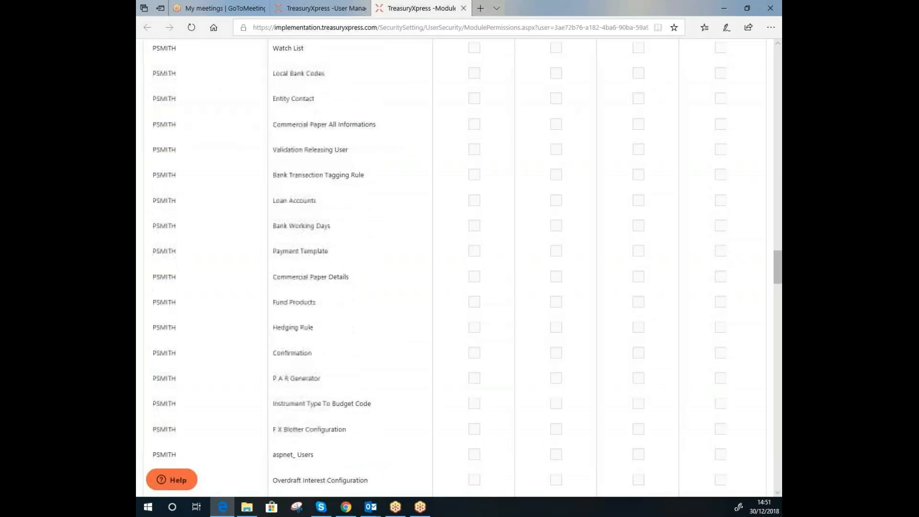
scroll(458, 268, up, 20)
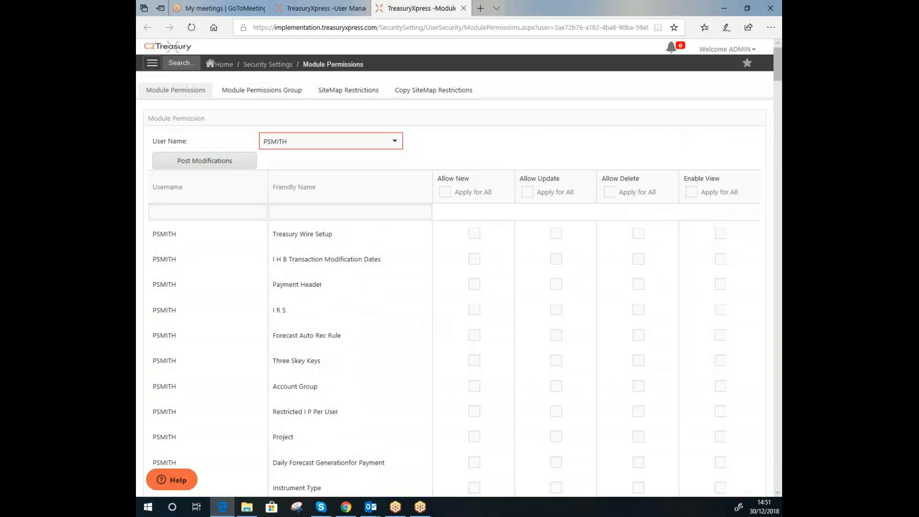
Use Apply for All for New, Update and View, limiting Delete to Payment Header and Forecast Auto Rec Rule
click(445, 192)
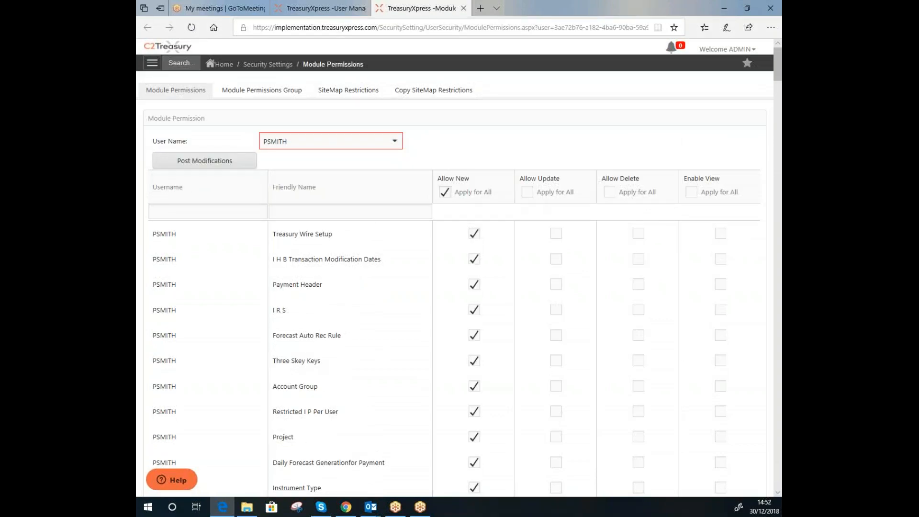
click(528, 192)
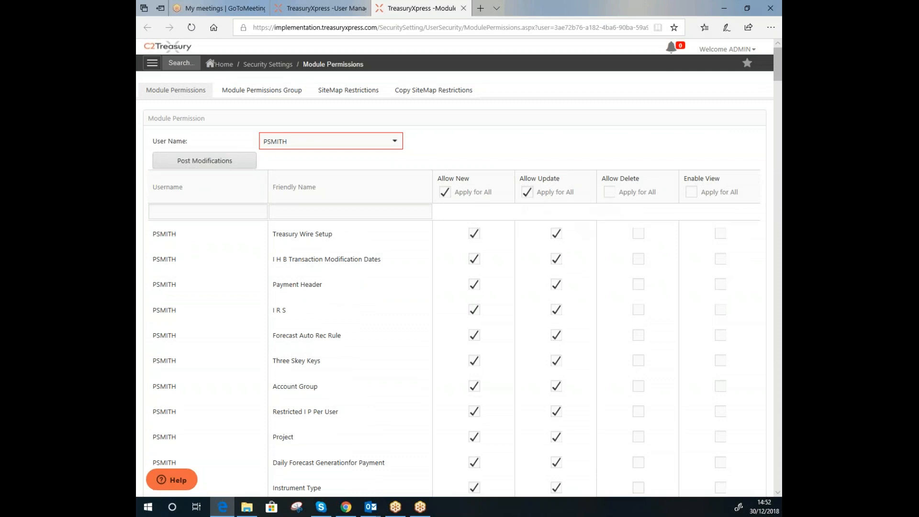
click(609, 192)
click(690, 192)
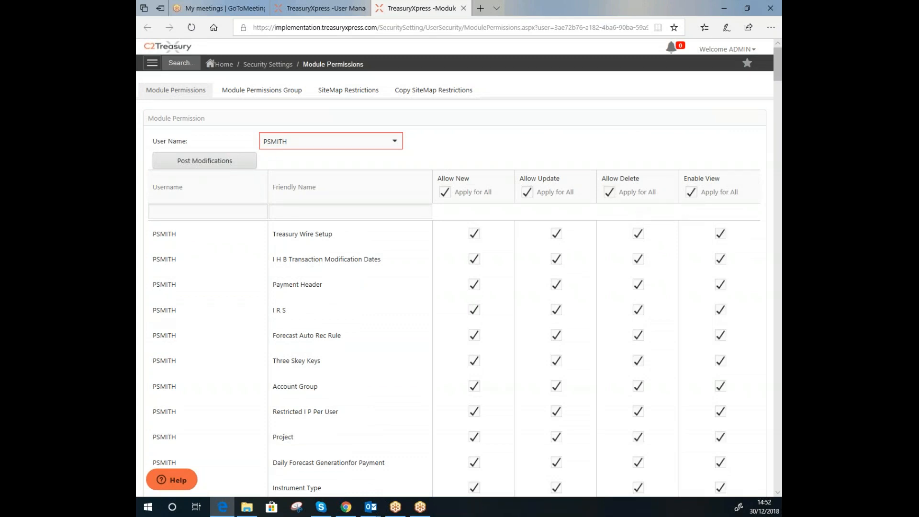
click(609, 192)
click(638, 284)
click(638, 335)
Drop Update on Payment Header and New, Update, View on Treasury Wire Setup, then post the modifications
click(556, 284)
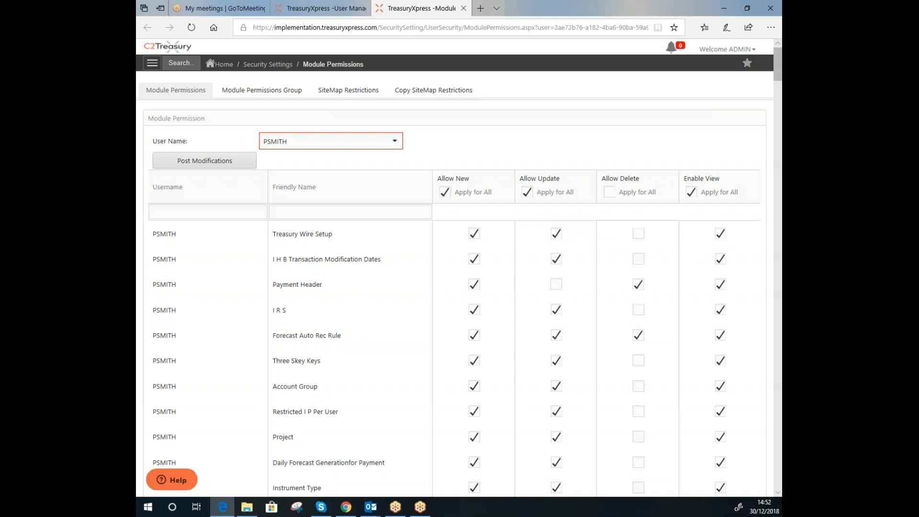
click(473, 233)
click(556, 233)
click(720, 233)
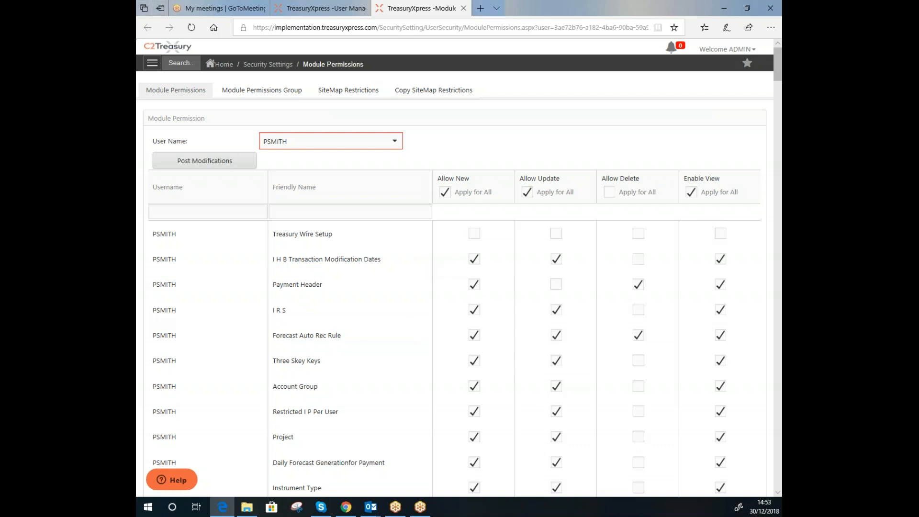
click(203, 165)
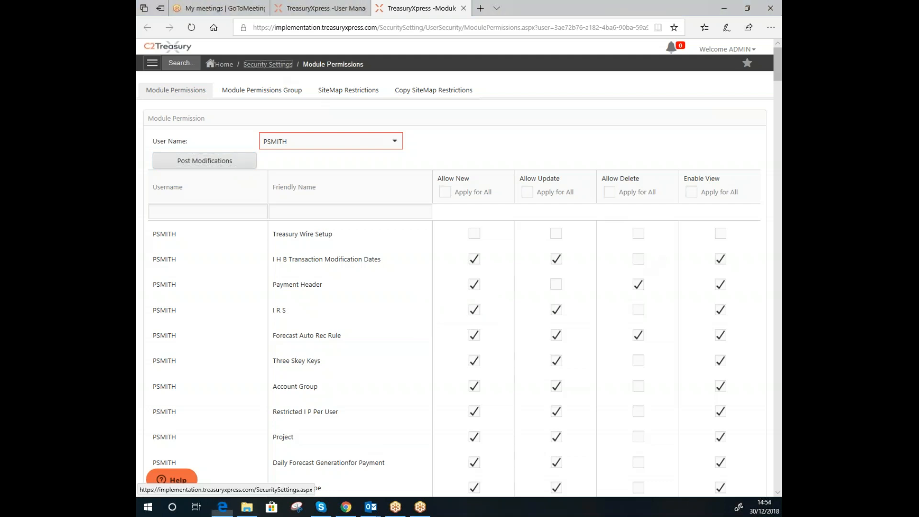
Reopen the Module Permissions page from the Security Settings overview
click(268, 64)
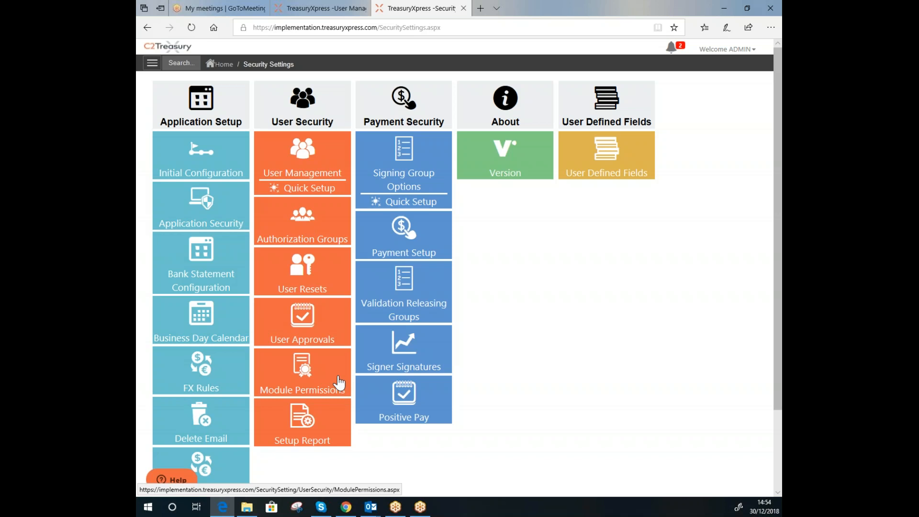
click(340, 382)
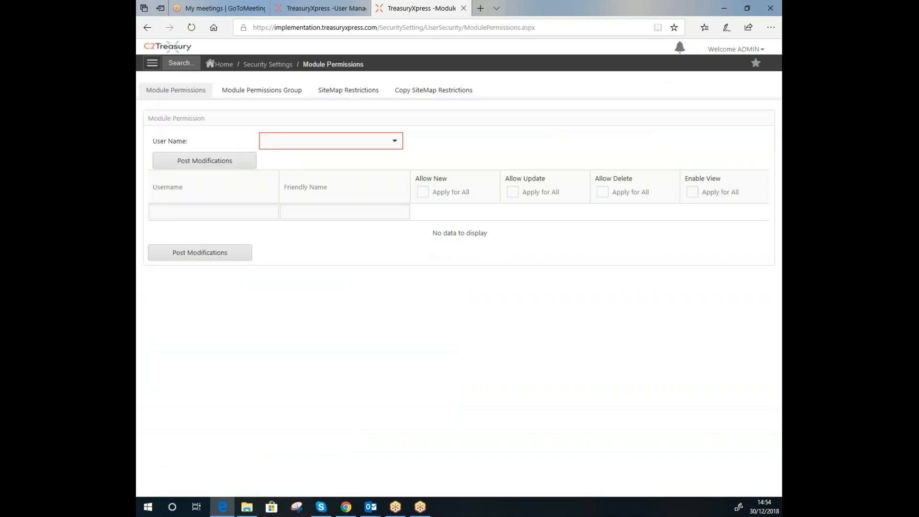
click(254, 96)
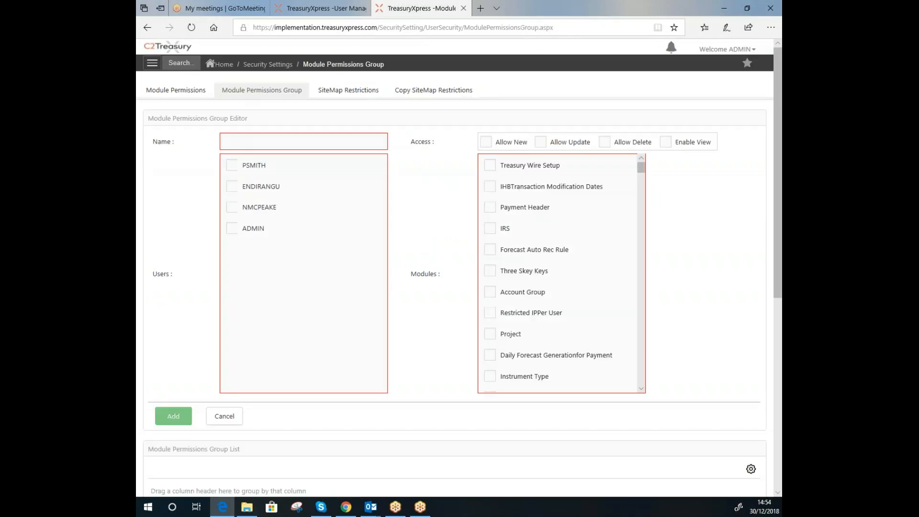
click(232, 165)
click(231, 186)
click(231, 207)
Tick Allow New, Update and Enable View for Three Skey Keys, Forecast Auto Rec Rule and Payment Header, then leave unsaved
click(486, 142)
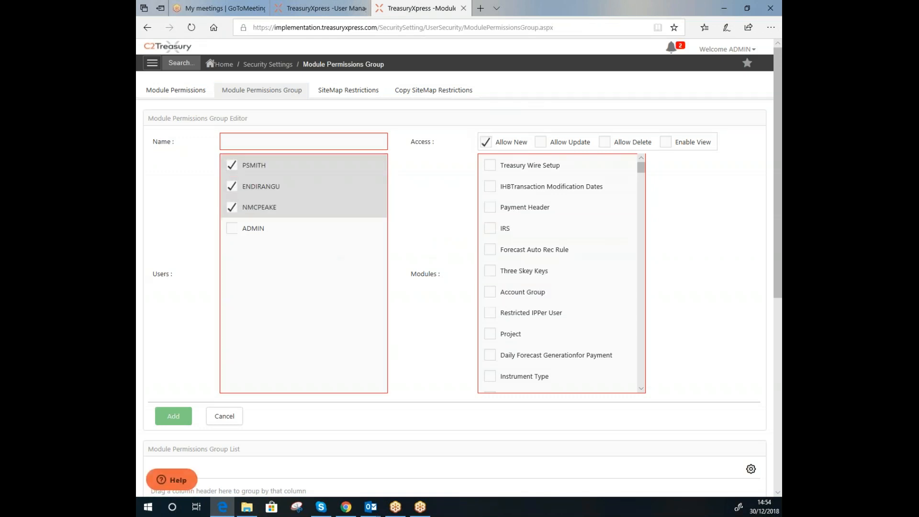
click(541, 141)
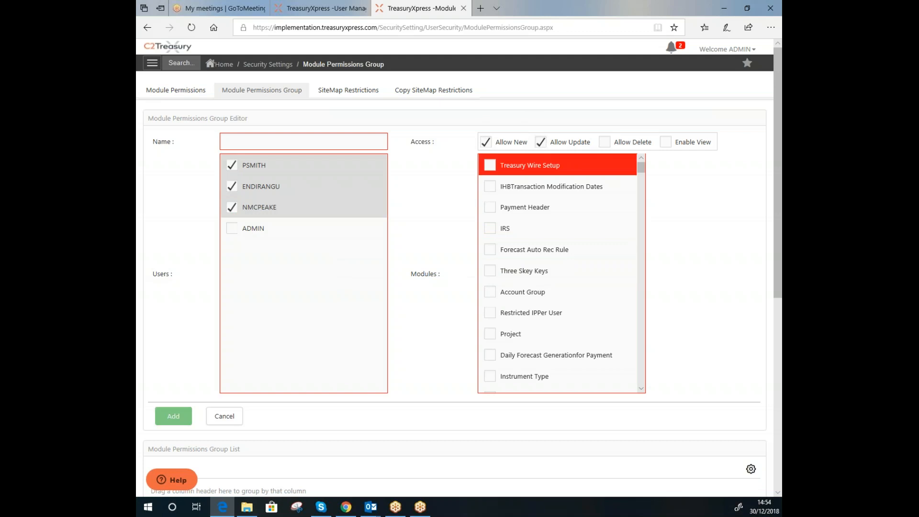
click(665, 142)
click(490, 270)
click(490, 249)
click(489, 207)
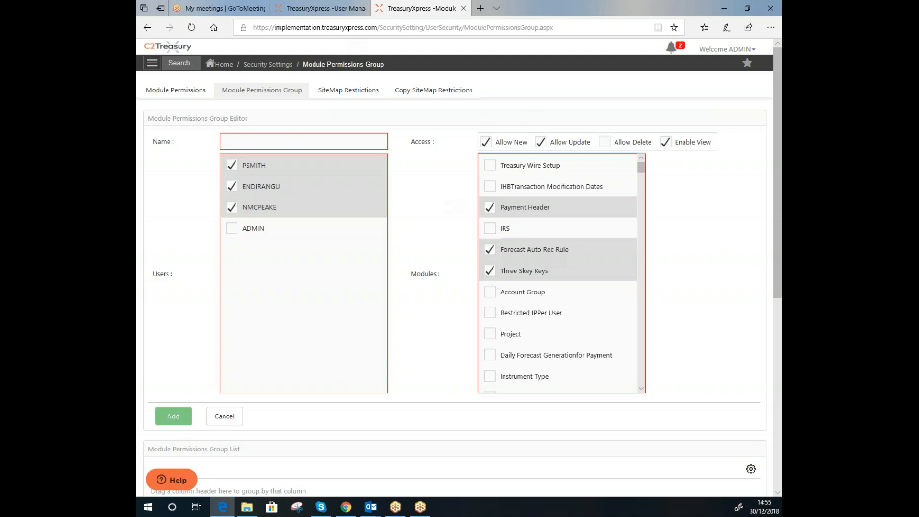
click(286, 68)
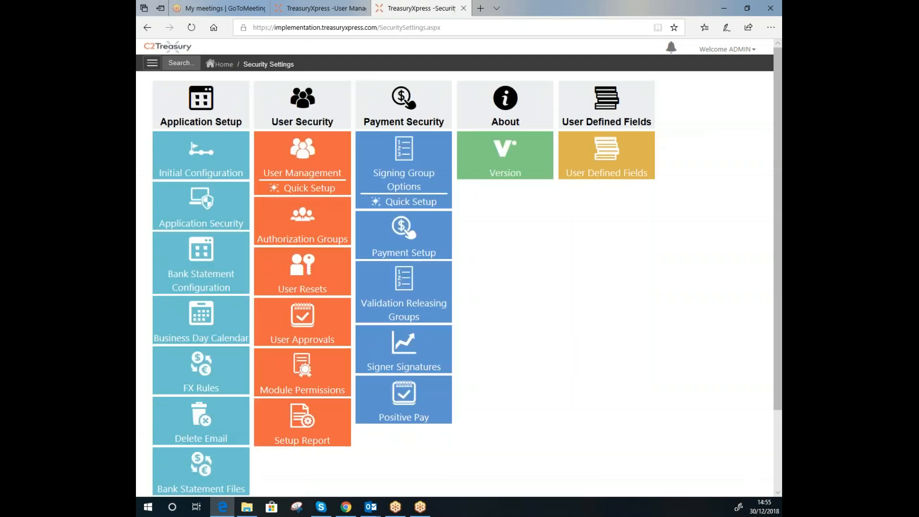
click(302, 160)
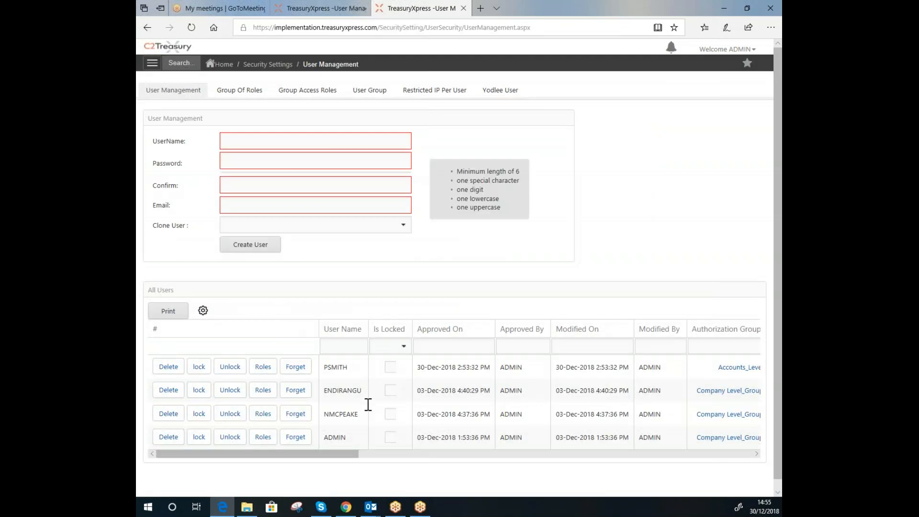
drag(297, 453, 381, 454)
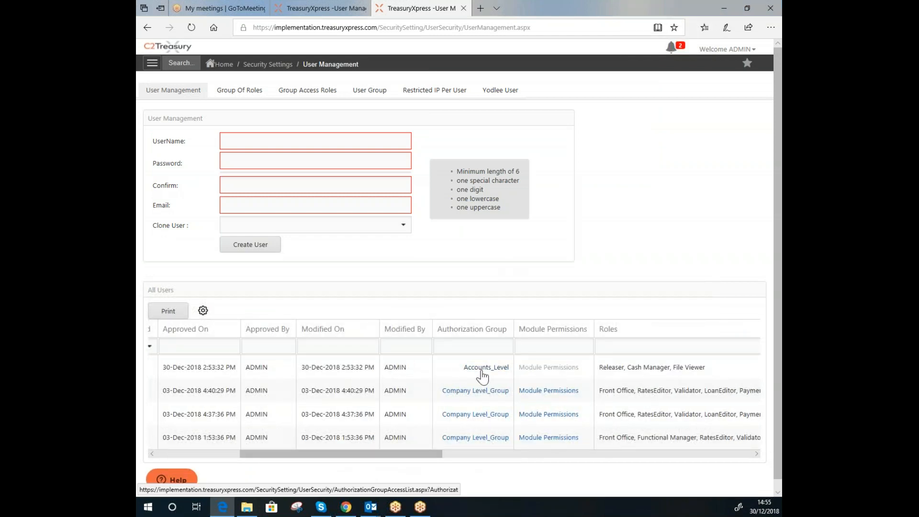
scroll(482, 374, right, 3)
click(426, 368)
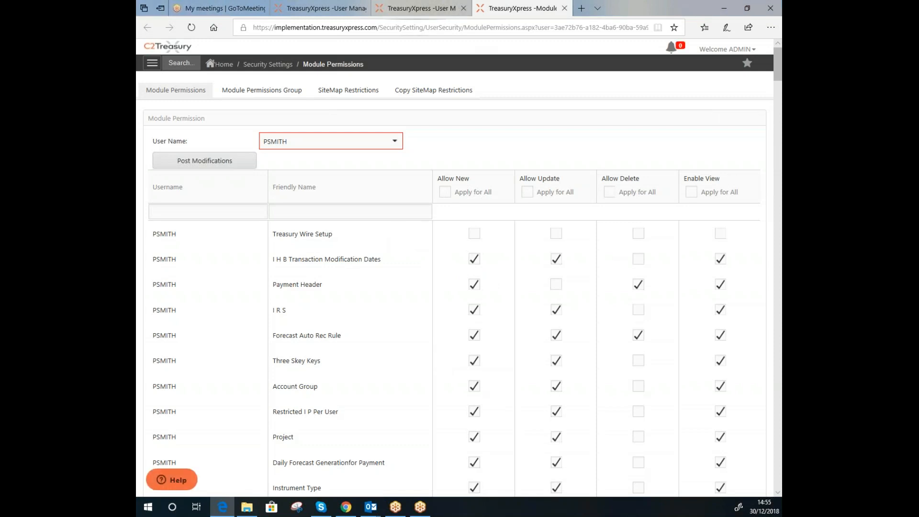
Return to the User Management tab and scroll the All Users table back left
click(417, 8)
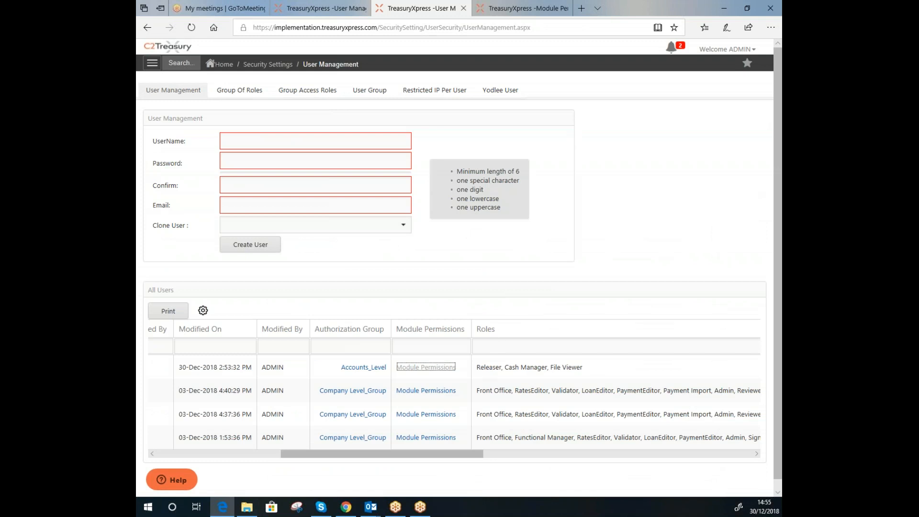
drag(382, 454, 258, 454)
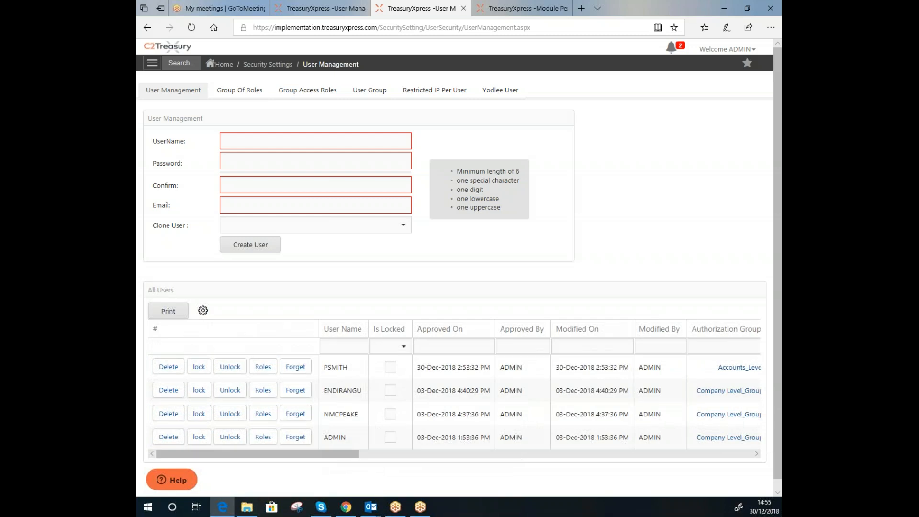